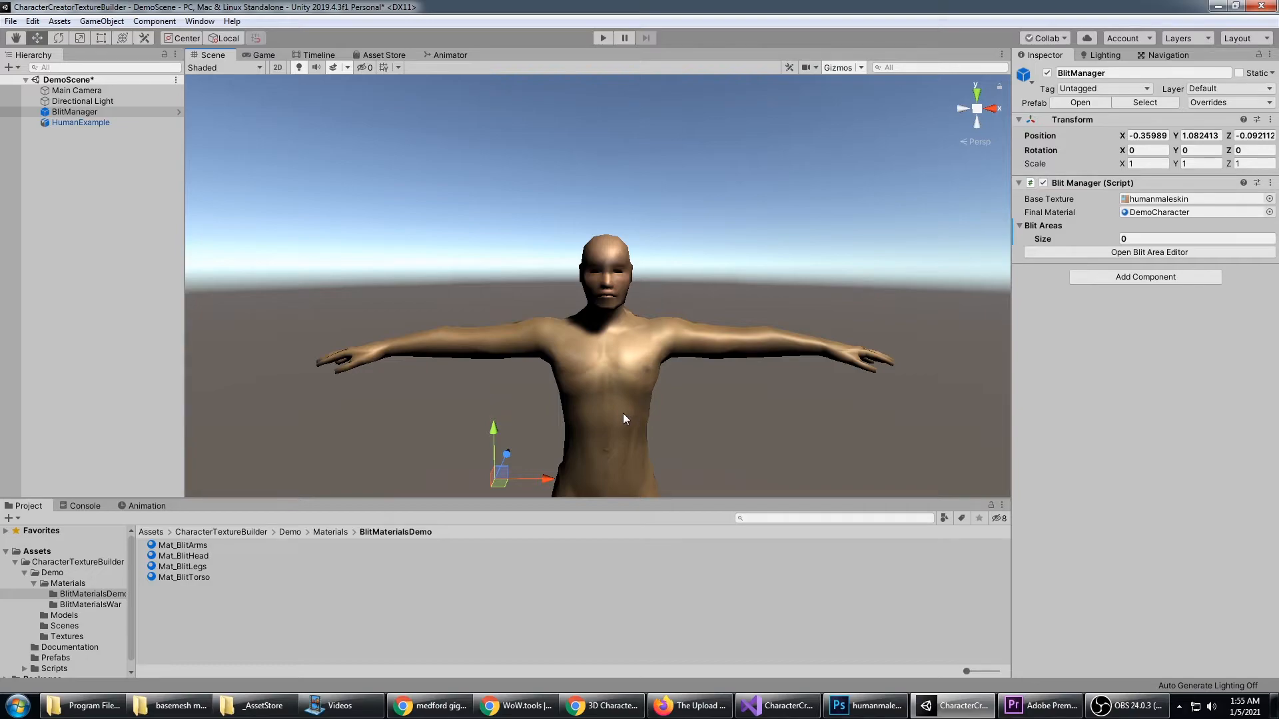
Switch to Photoshop and outline the arm and torso regions of the humanmaleskin.psd texture with rectangular selections.
left_click(865, 706)
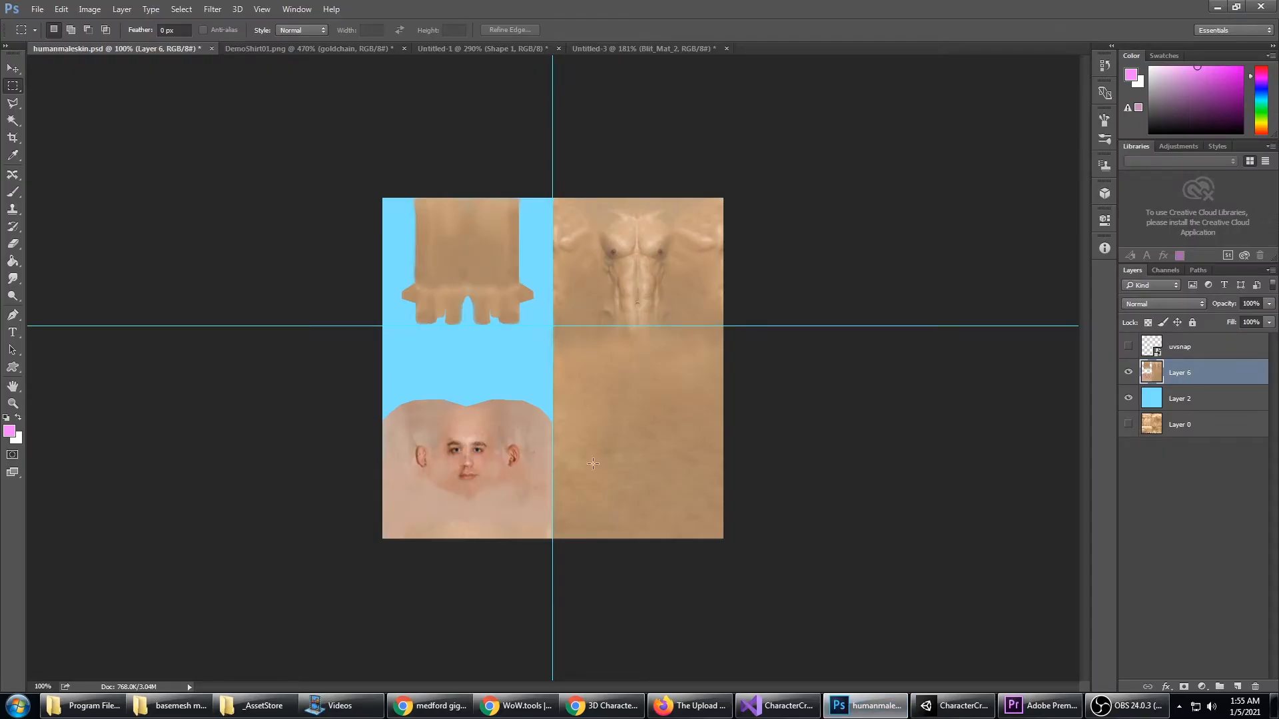
left_click_drag(382, 198, 552, 325)
left_click_drag(726, 199, 552, 326)
left_click_drag(382, 197, 552, 283)
left_click_drag(383, 282, 552, 326)
left_click(376, 395)
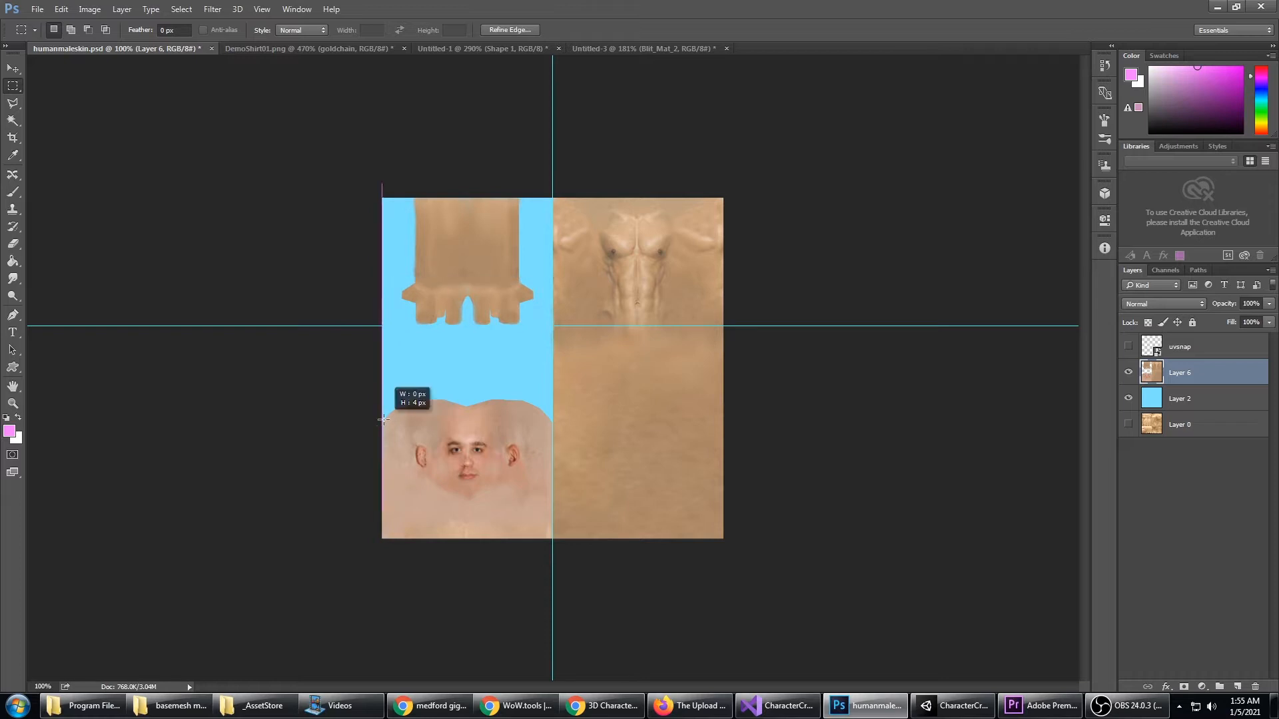
Outline the upper head, lower face and leg regions of the skin texture with rectangular selections.
left_click_drag(382, 395, 545, 448)
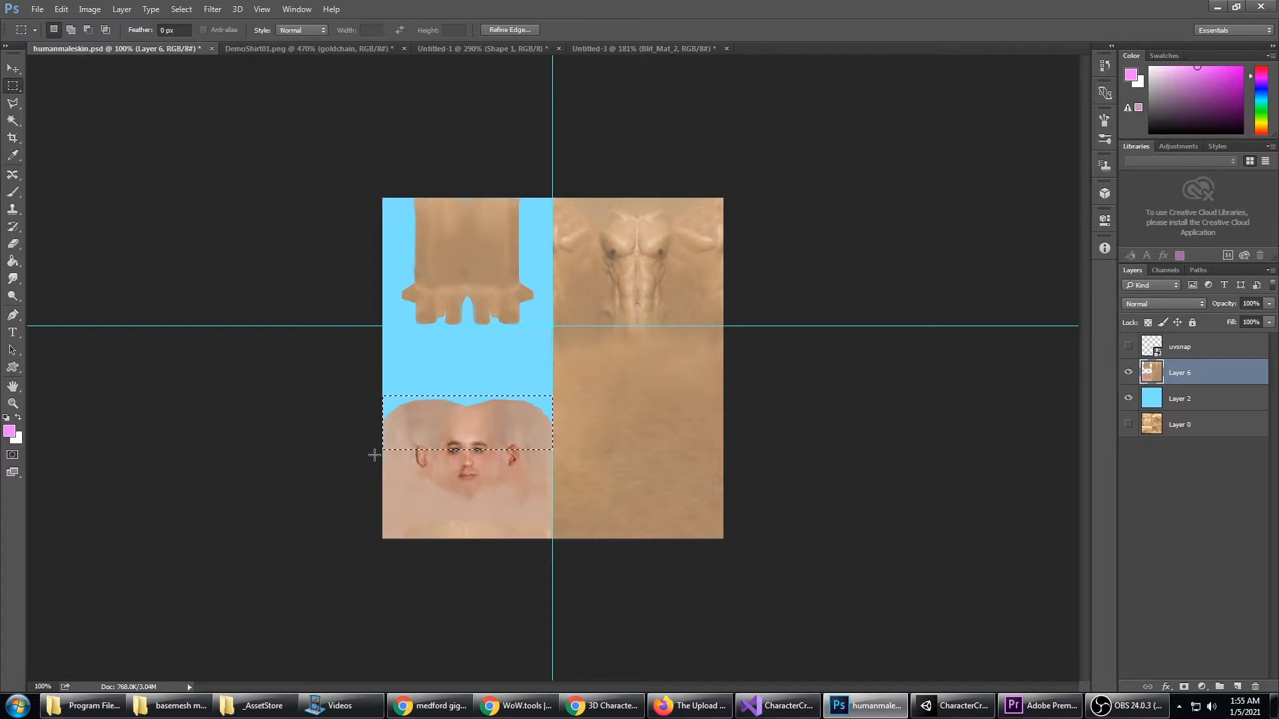
left_click_drag(407, 459, 556, 546)
left_click_drag(383, 391, 550, 452)
left_click_drag(723, 539, 552, 325)
left_click(391, 400)
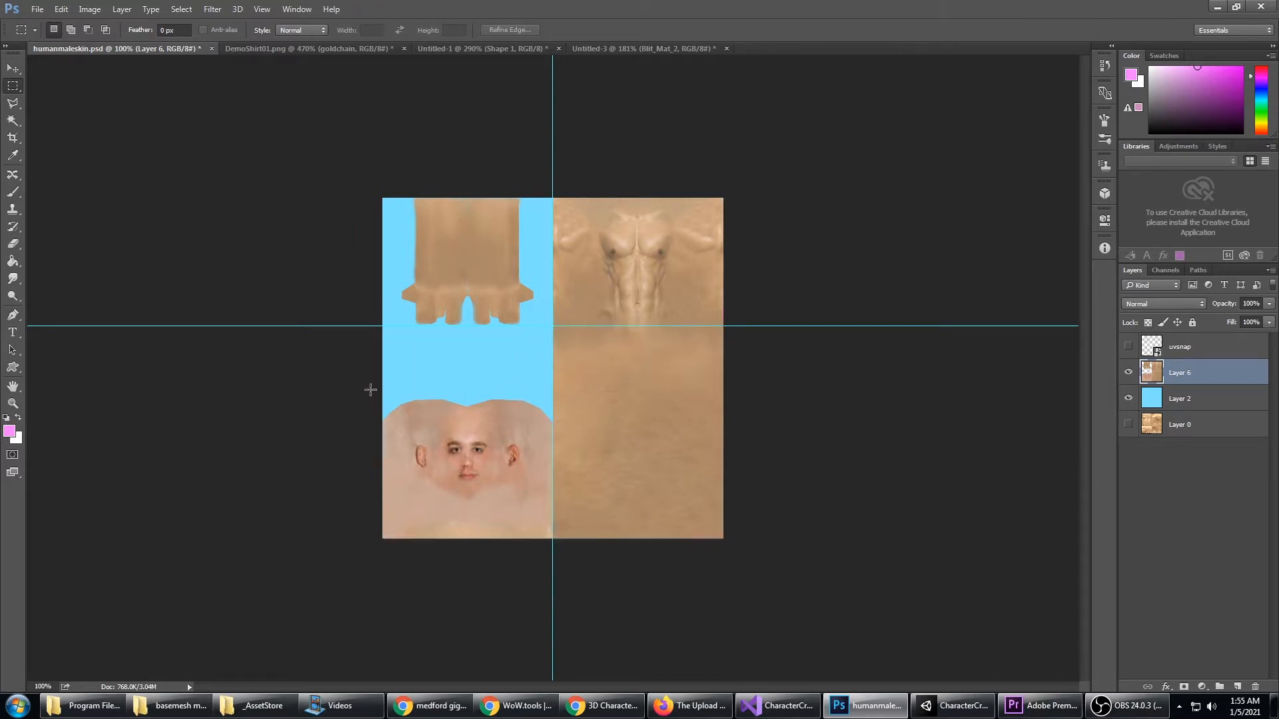
Select a strip of about 256 × 64 px across the top of the head region.
left_click_drag(370, 390, 556, 444)
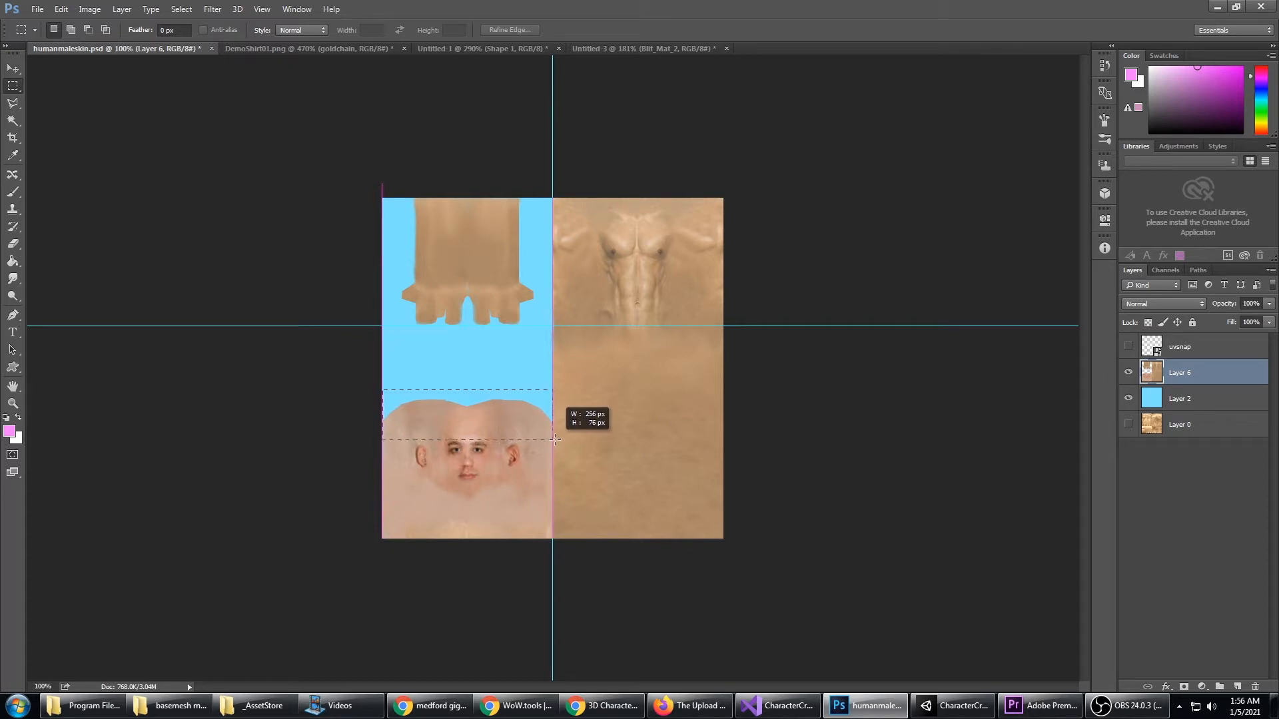
left_click_drag(555, 440, 556, 431)
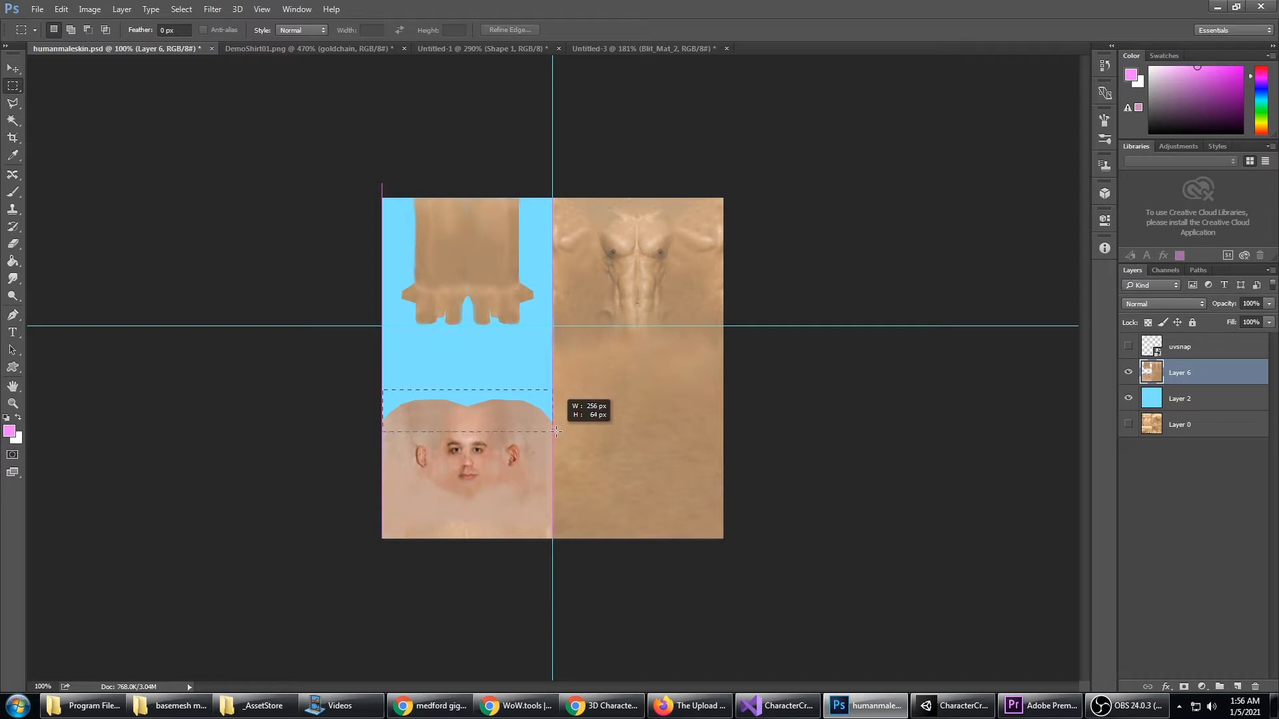
left_click_drag(557, 432, 557, 432)
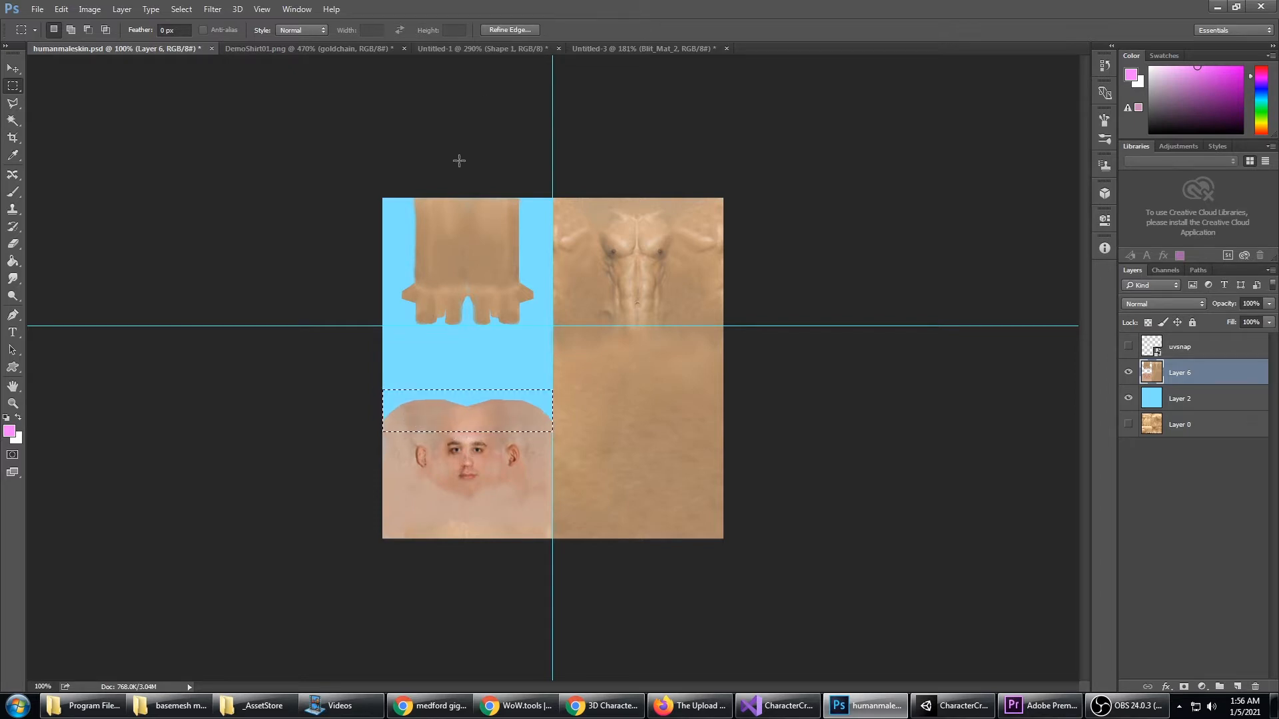
In the Untitled-3 document, make the Blit_Mat_0 layer visible and select it with the Move tool.
left_click(645, 48)
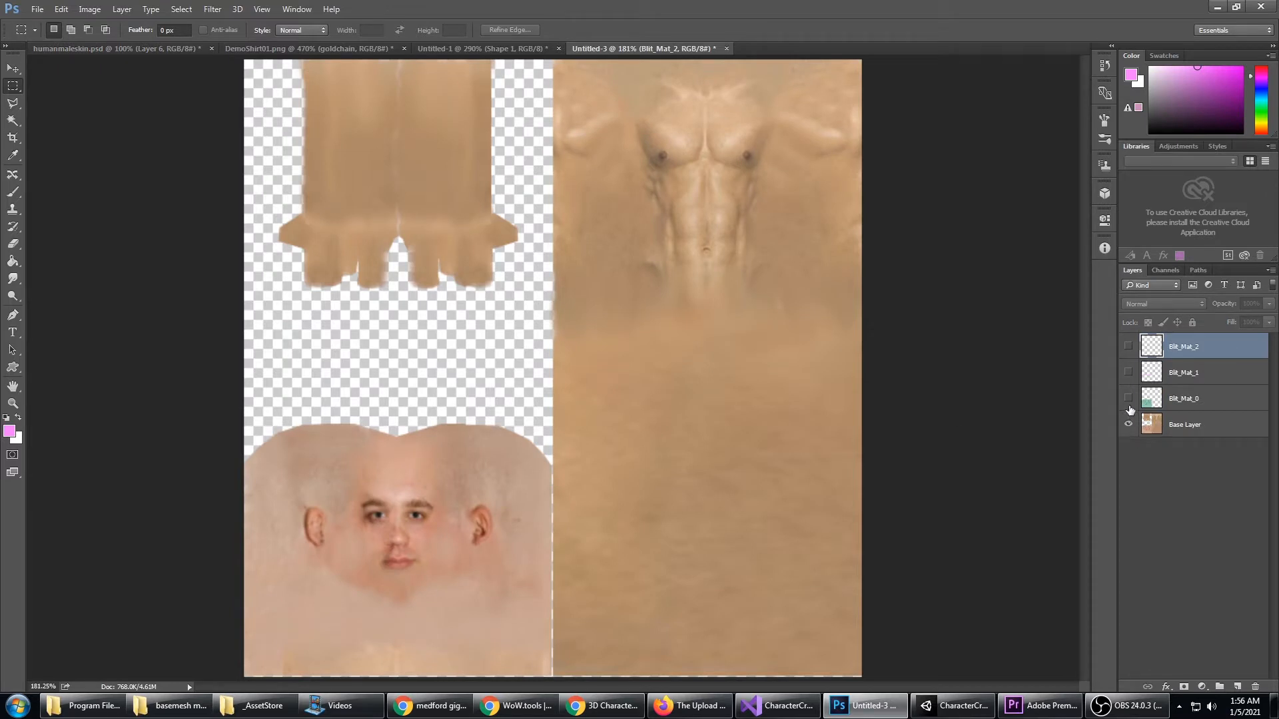
left_click(14, 68)
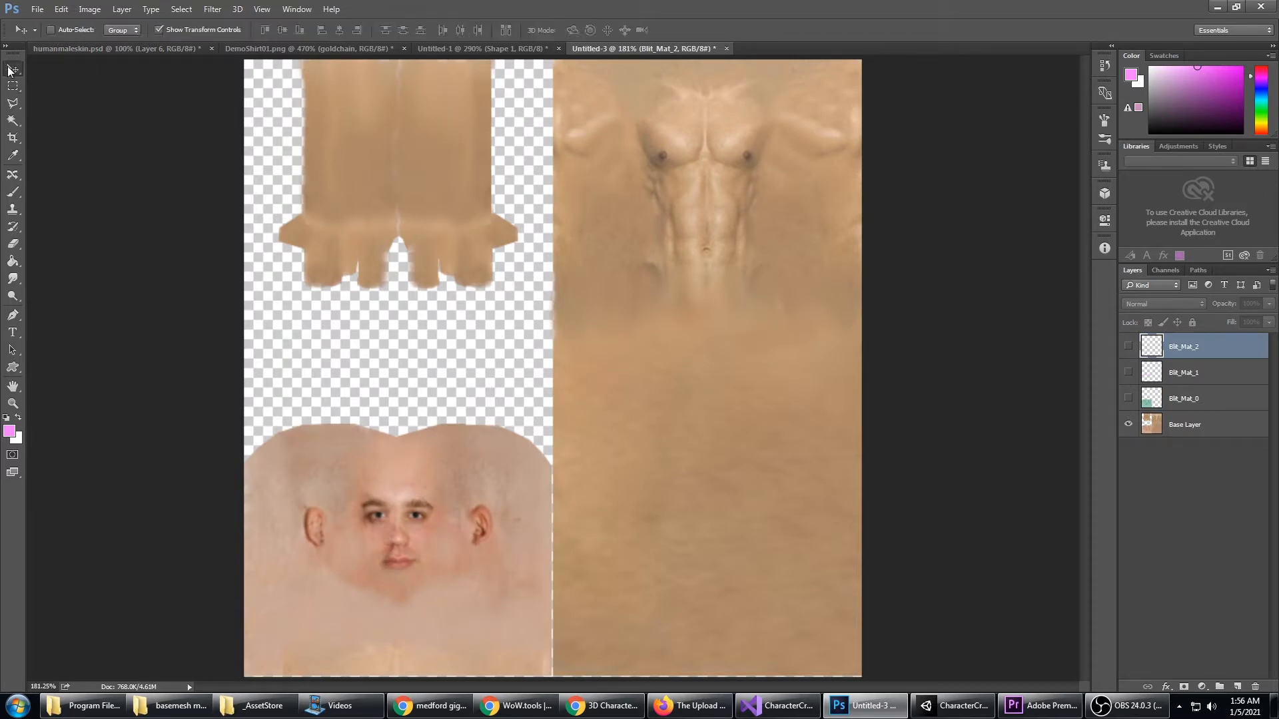
left_click(1128, 398)
left_click(1198, 403)
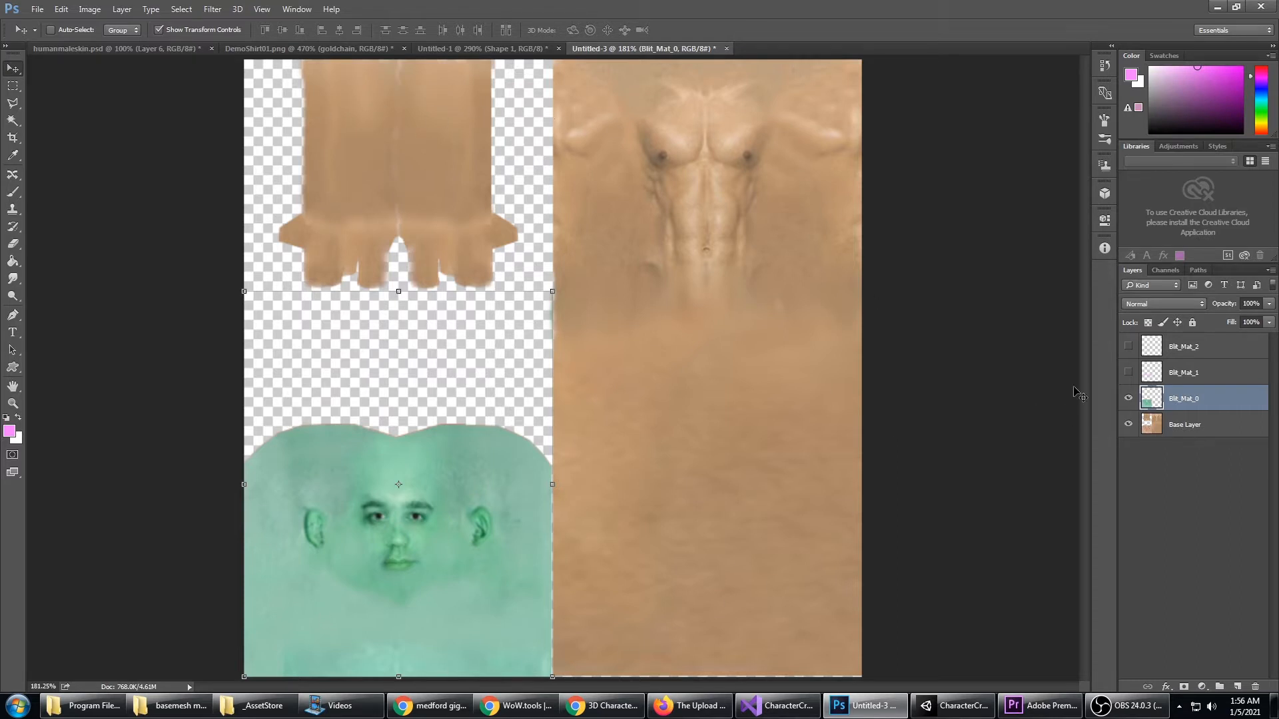
Toggle the Blit_Mat_0 layer off and on to compare the face with the base skin, leaving it visible.
left_click(1128, 399)
left_click(1129, 399)
left_click(1128, 399)
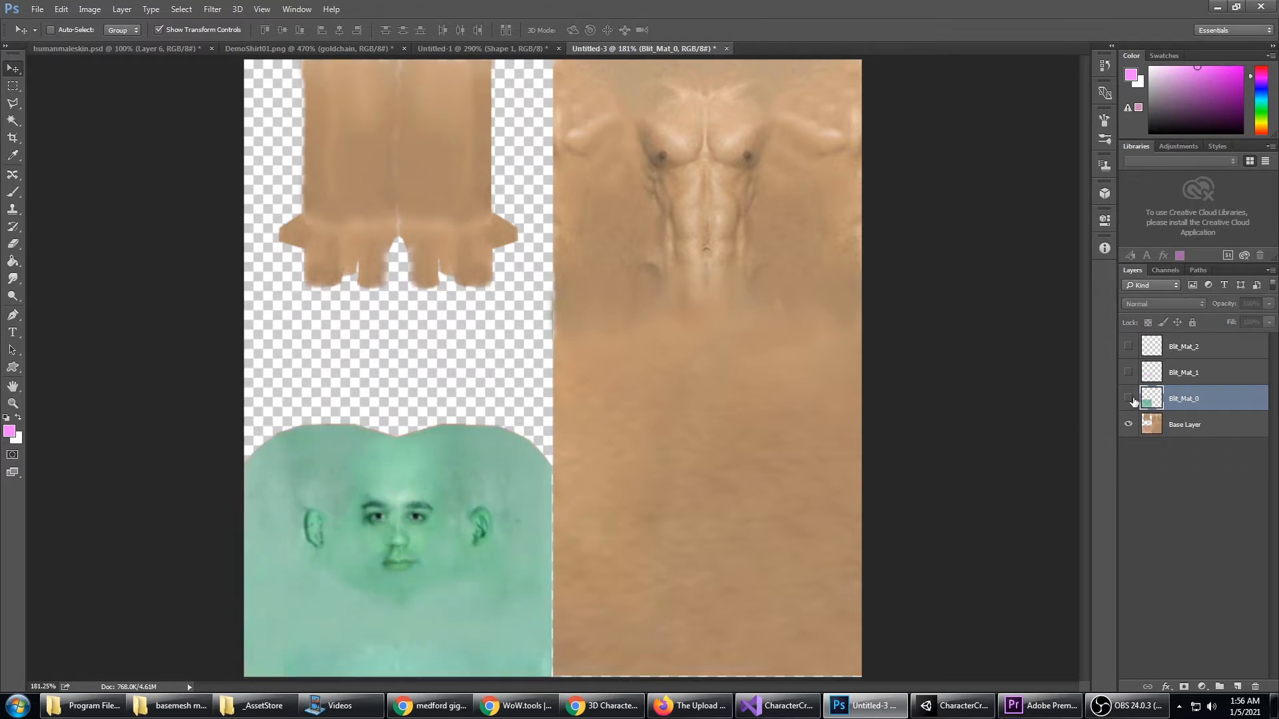
left_click(1128, 399)
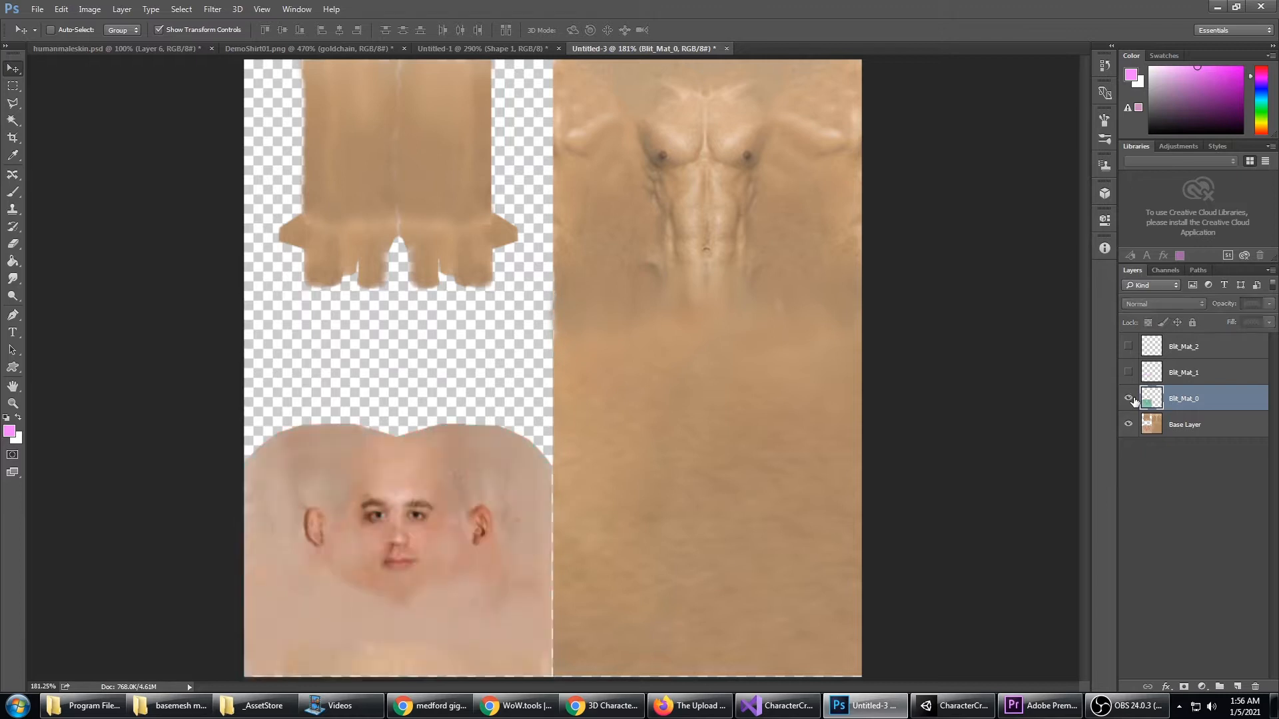
left_click(1128, 399)
Show and select the Blit_Mat_1 hair layer, toggling its visibility to compare and leaving it visible.
left_click(1129, 372)
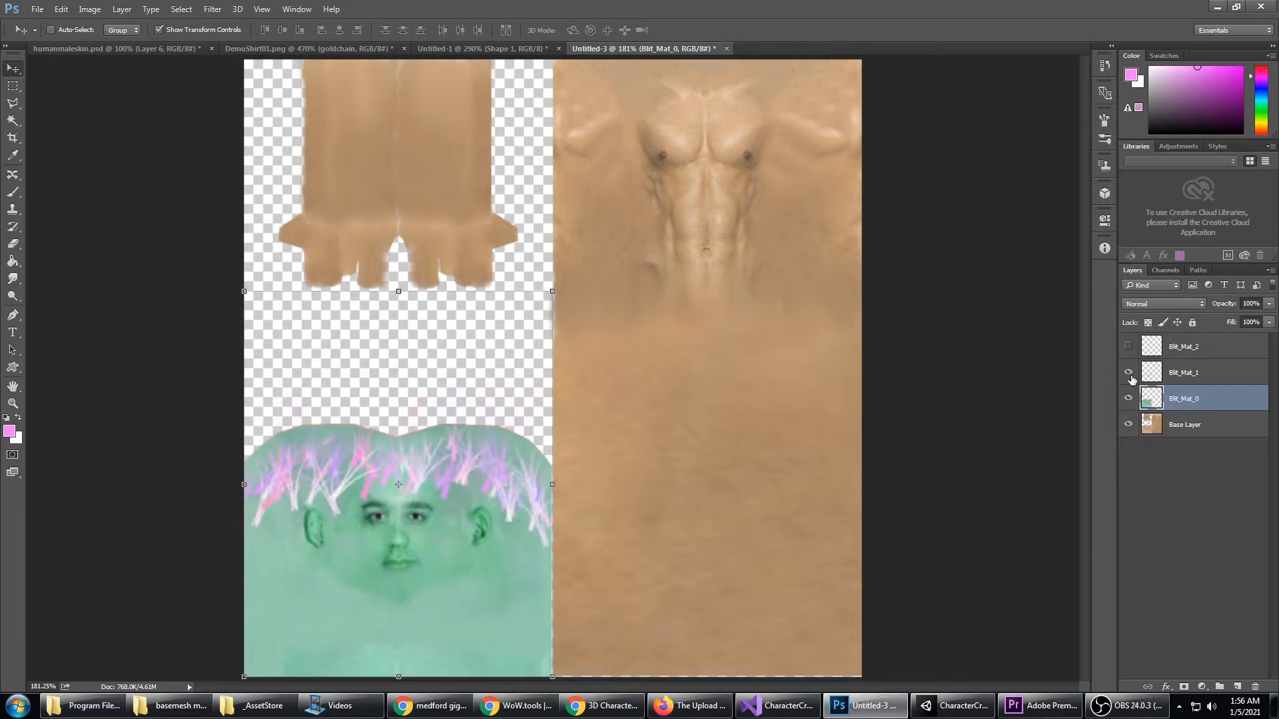
left_click(1207, 376)
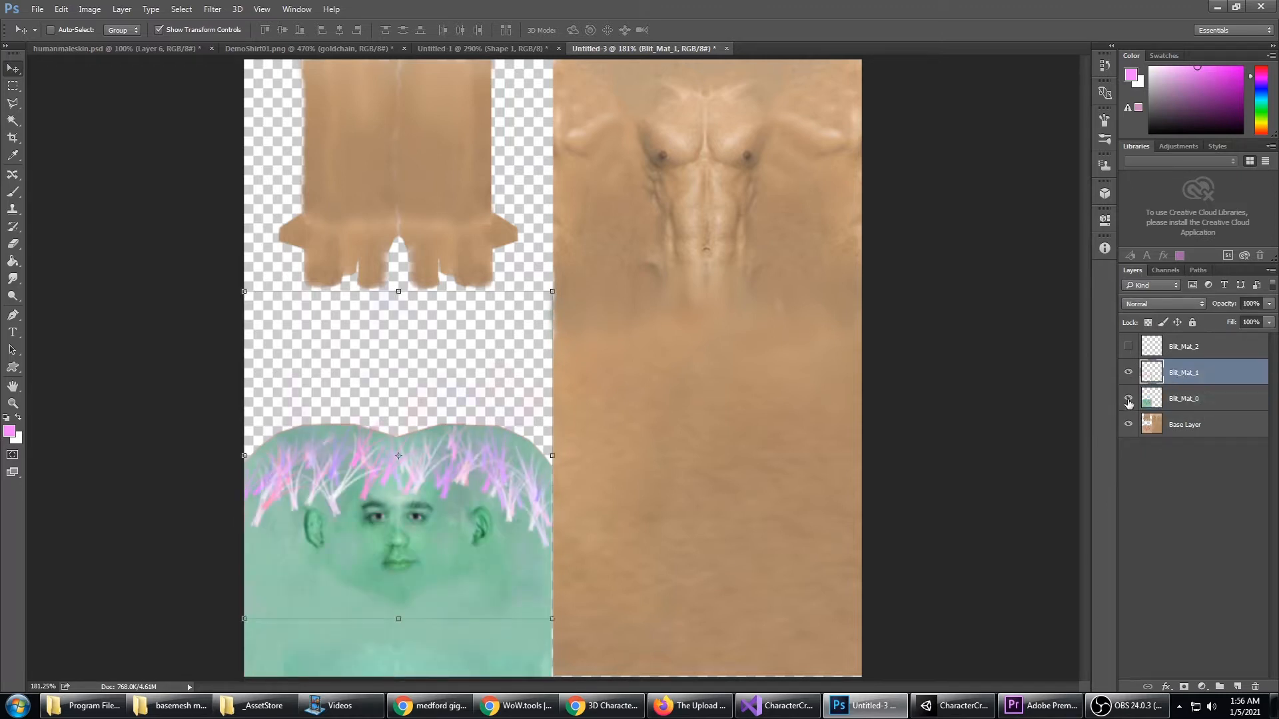
left_click(1128, 372)
left_click(1128, 373)
left_click(1129, 373)
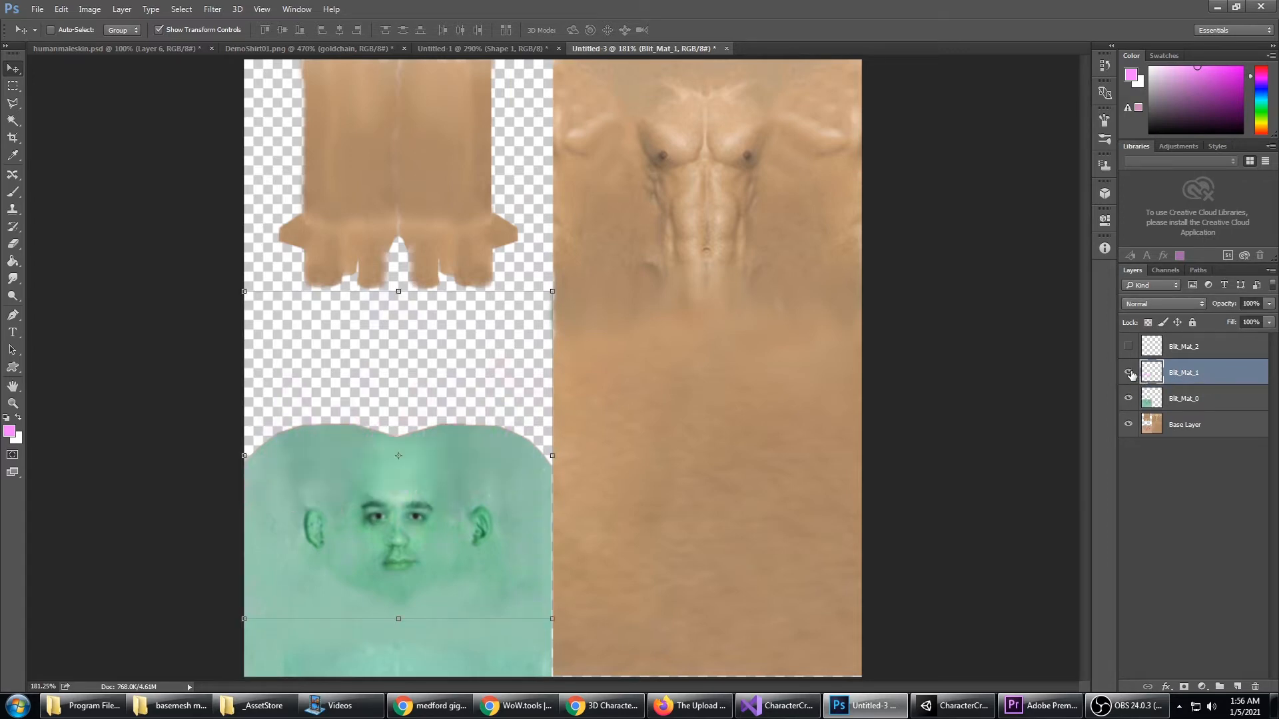
left_click(1129, 373)
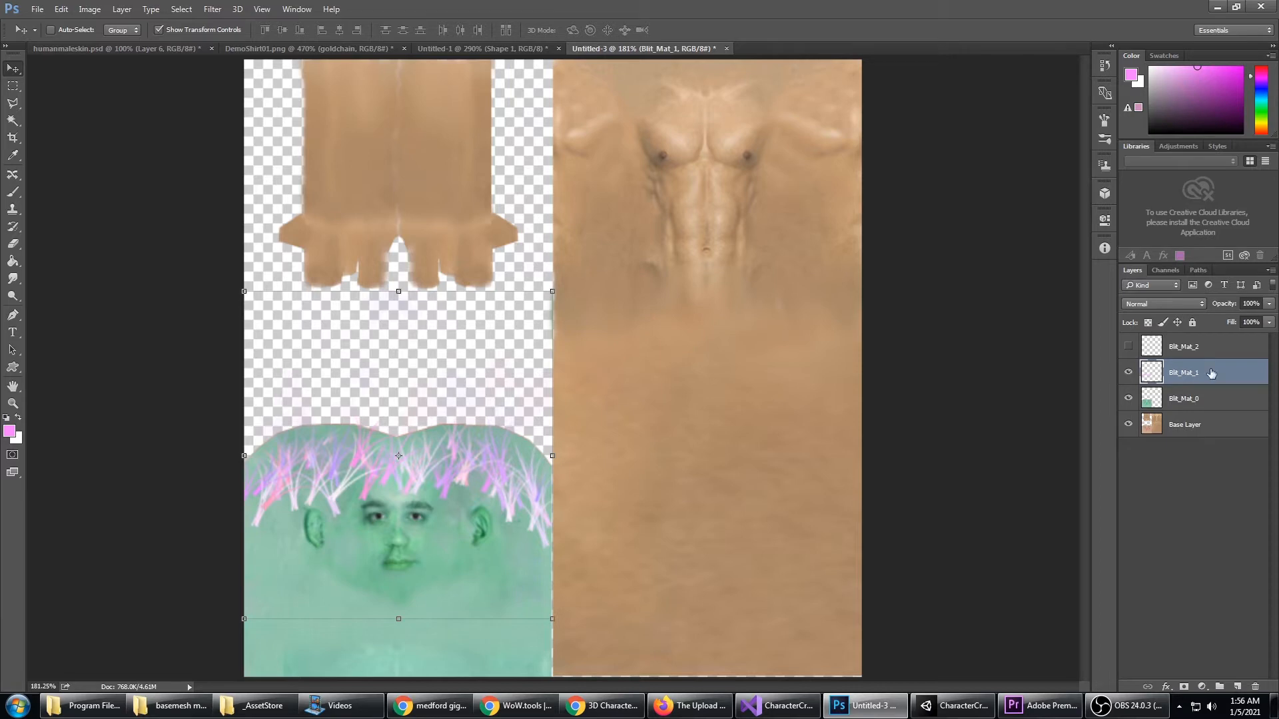
Select and show the Blit_Mat_2 light-bulb layer, toggling its visibility to compare and leaving it visible.
left_click(1193, 355)
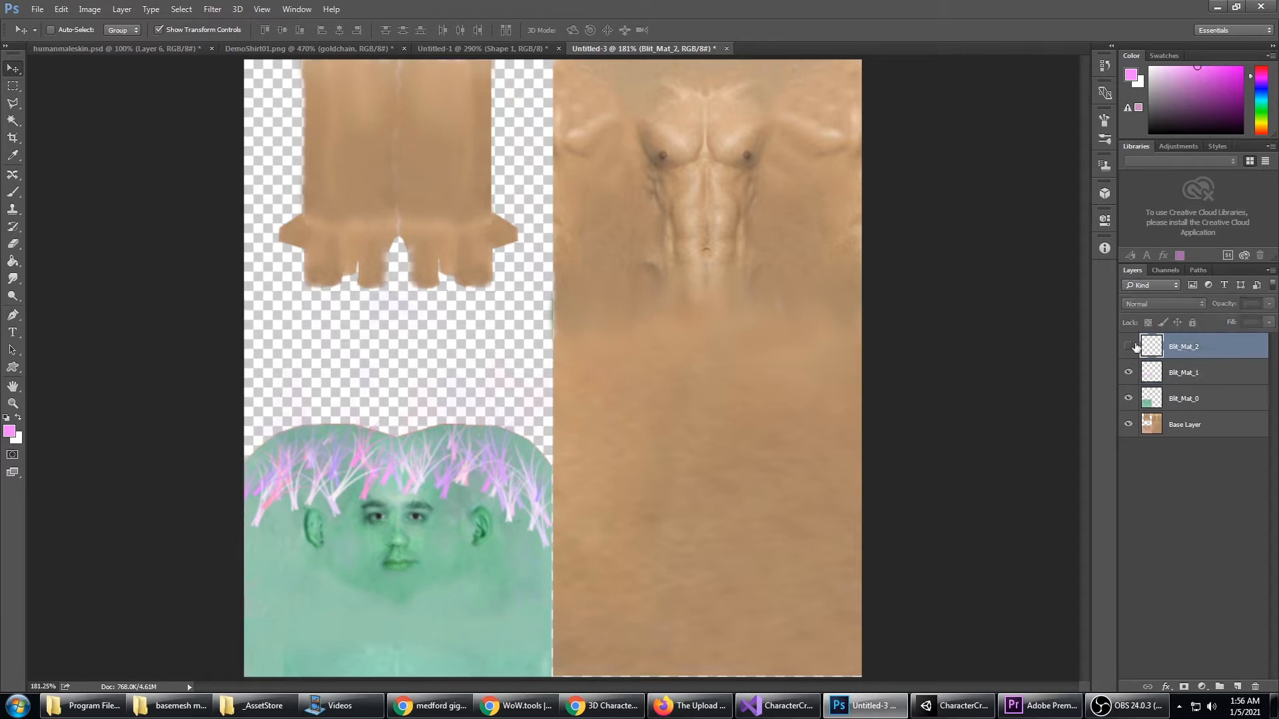
left_click(1128, 346)
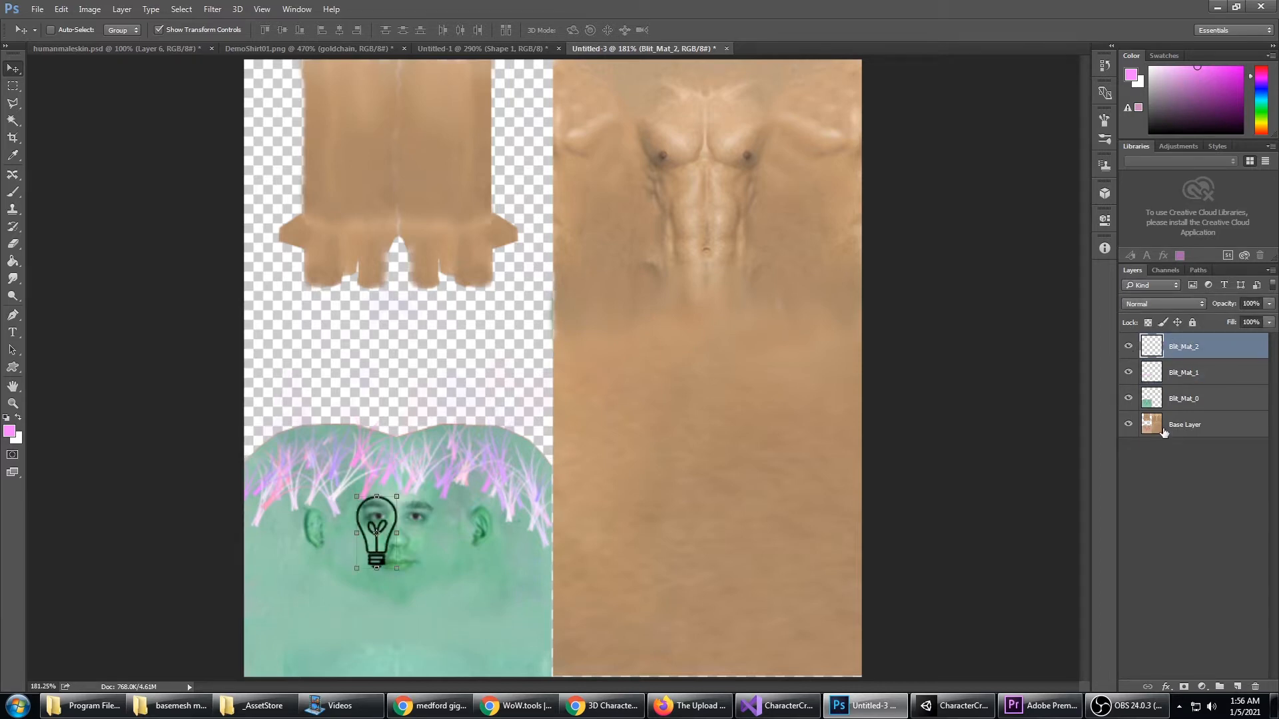
left_click(1128, 346)
left_click(1129, 346)
left_click(1129, 346)
left_click(1129, 347)
Step through the Blit_Mat layers to review their stacking order, ending with Blit_Mat_0 selected.
left_click(1225, 372)
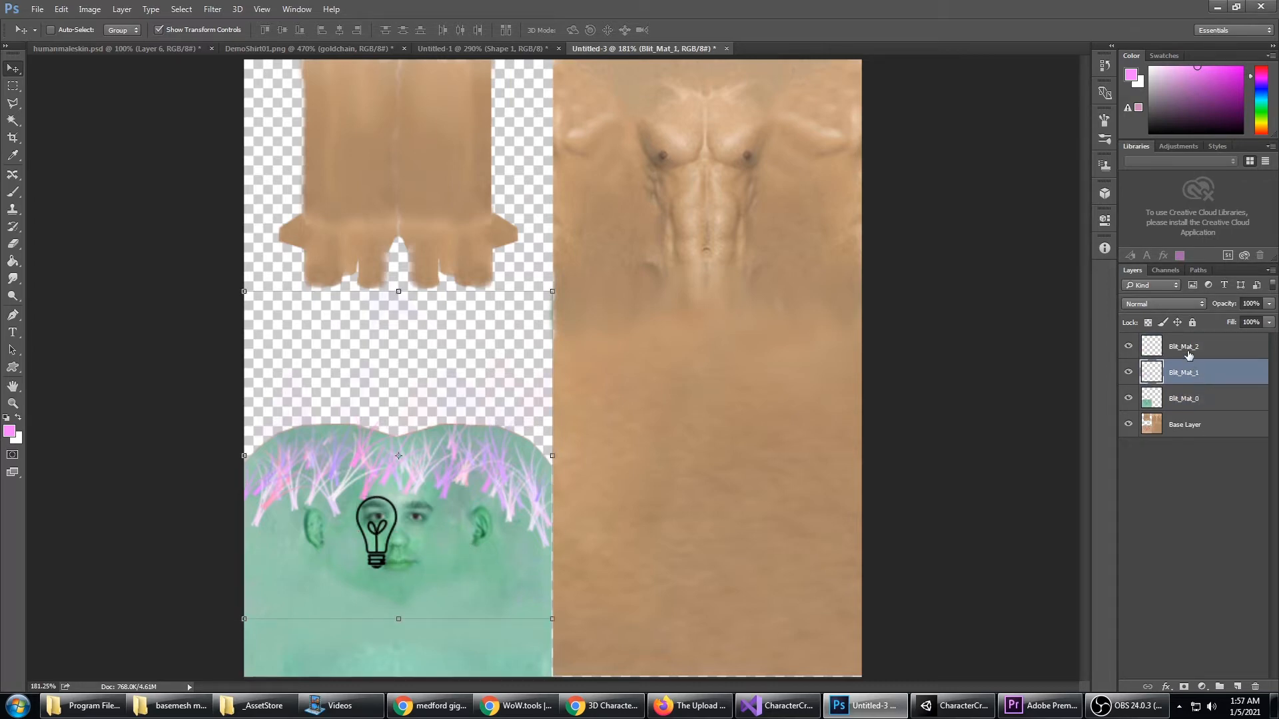
left_click(1189, 353)
left_click(1196, 380)
left_click(1197, 402)
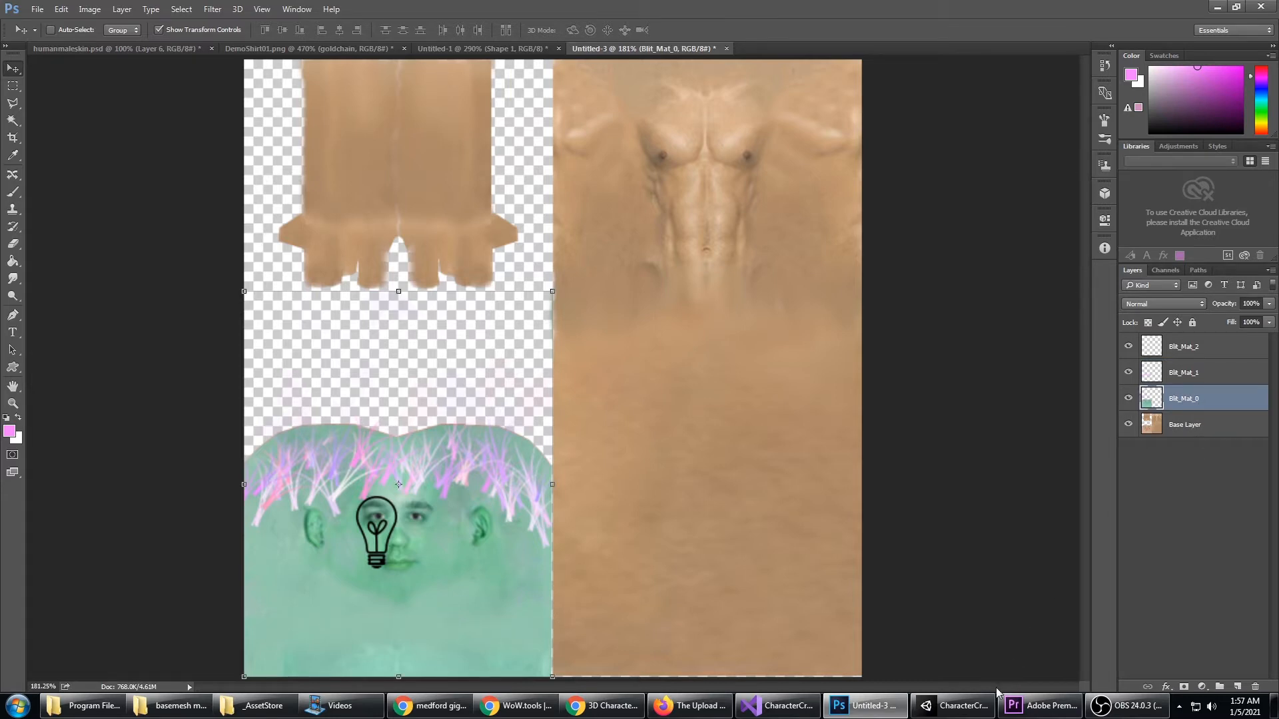
Switch to Unity and open the Blit Area Editor for the BlitManager object, repositioning its window over the scene.
left_click(959, 706)
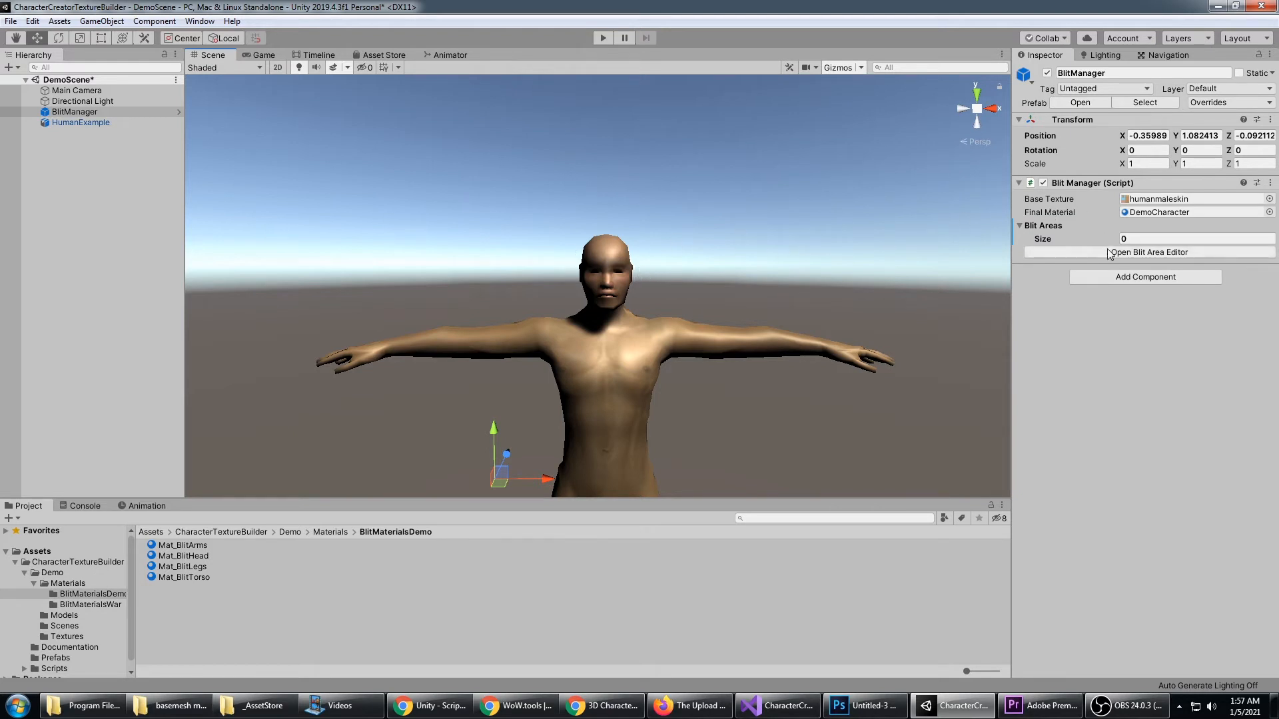
left_click(1136, 242)
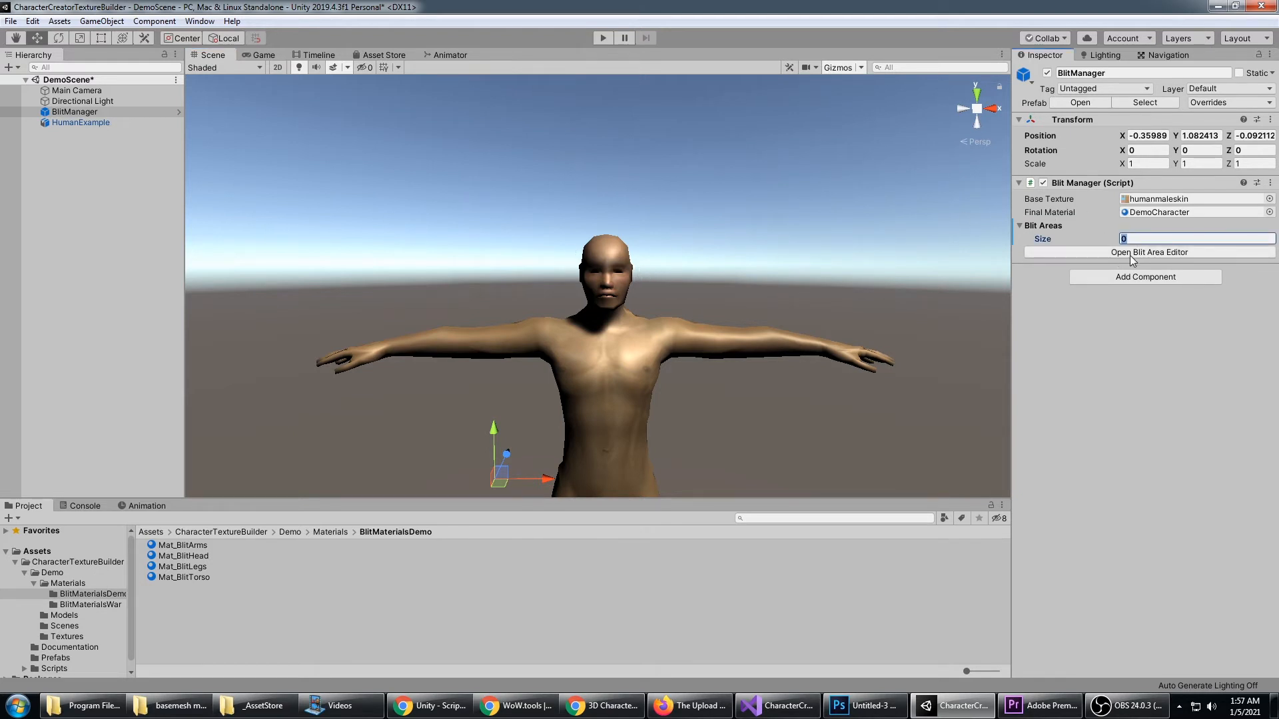
left_click(1136, 253)
left_click_drag(682, 103, 630, 97)
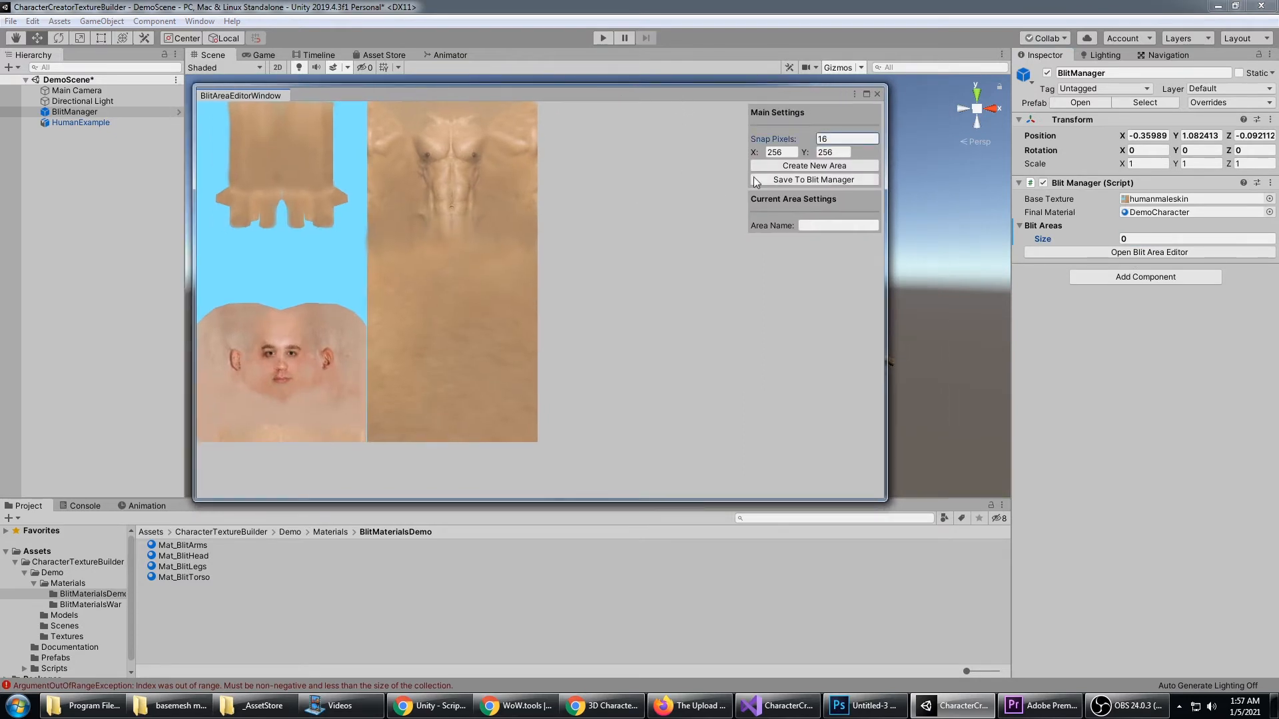
Create a 256 × 256 blit area over the head and a 256 × 320 area over the legs.
left_click(814, 168)
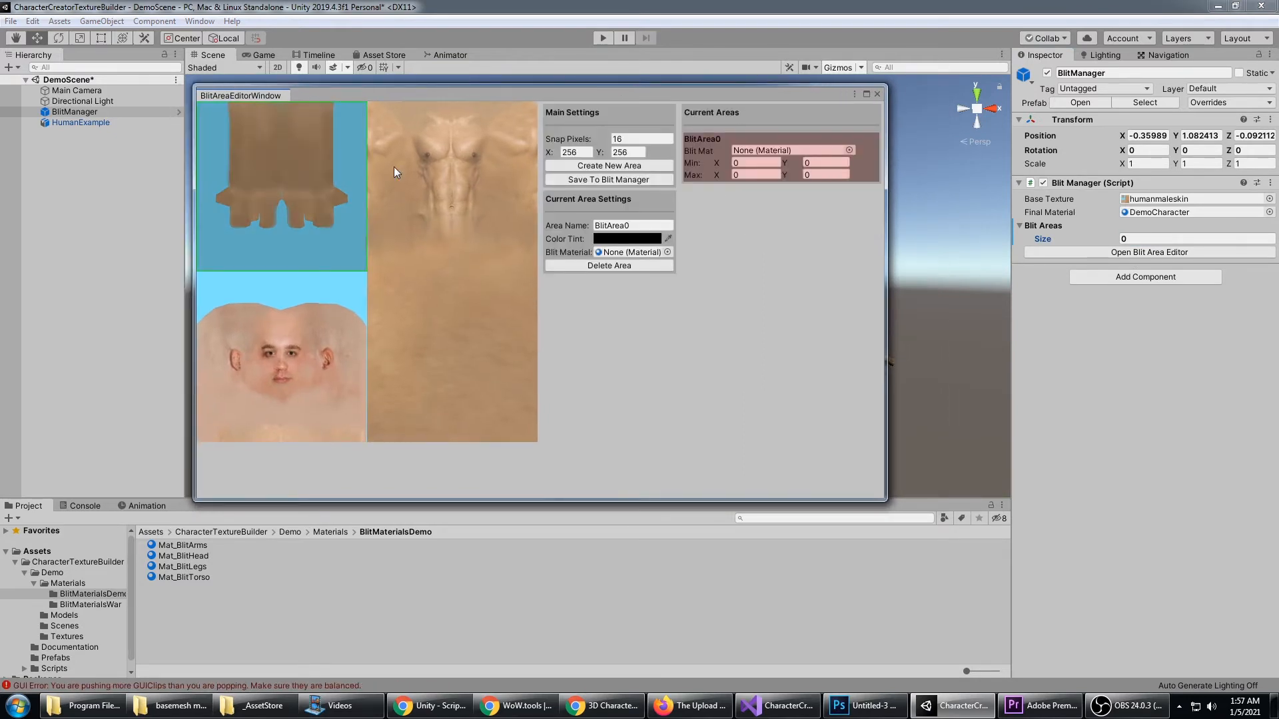
left_click_drag(395, 172, 285, 362)
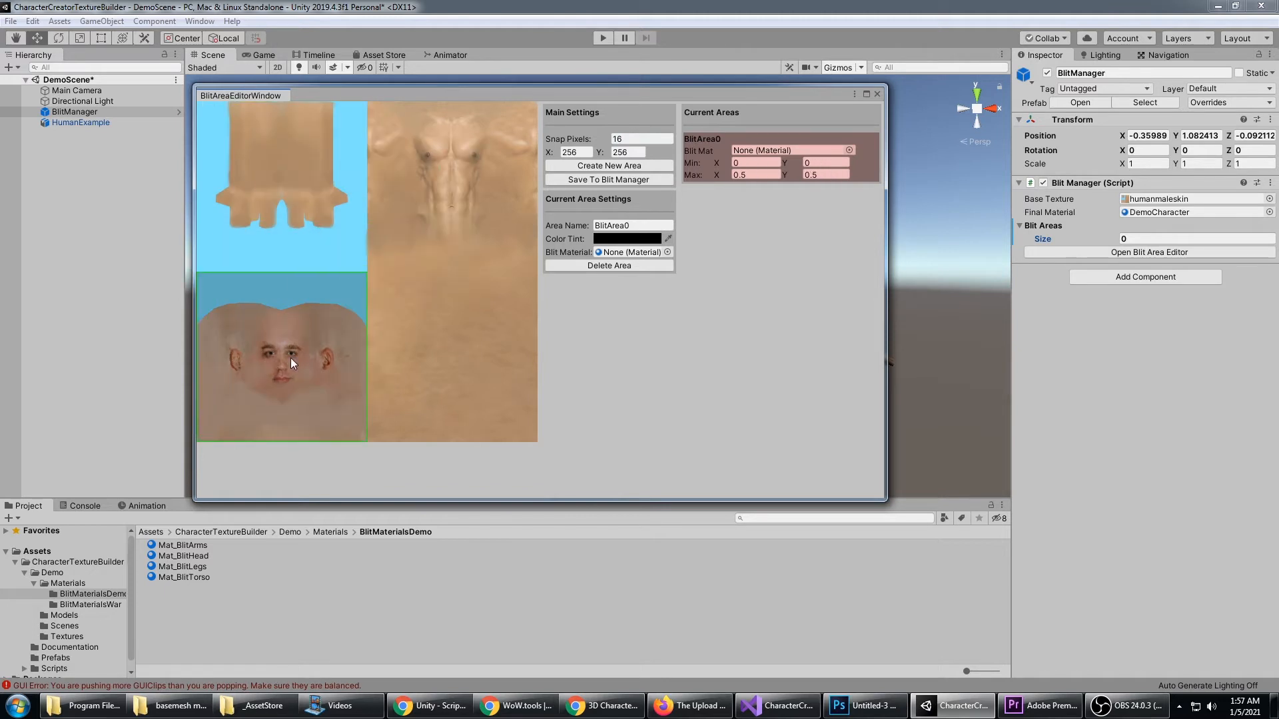
left_click(642, 154)
type("320")
left_click(644, 168)
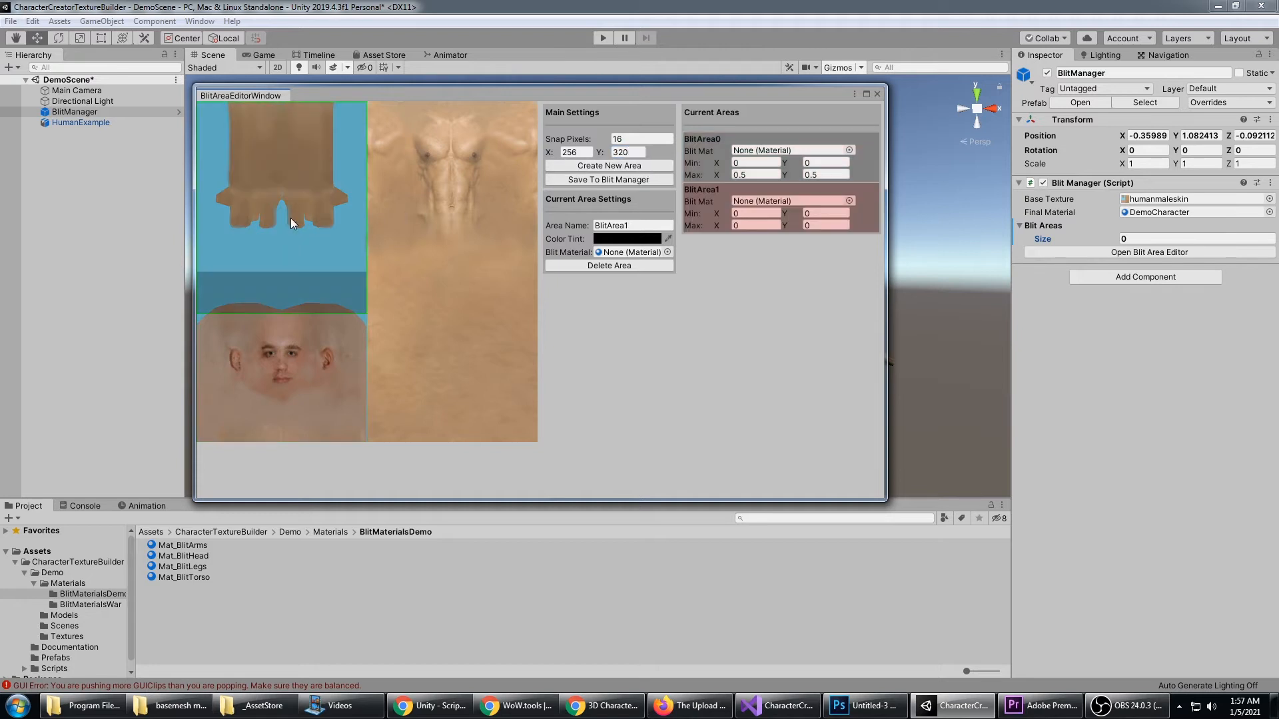
left_click_drag(291, 218, 461, 361)
Create a 256 × 64 blit area and place it directly above the head area.
left_click(636, 152)
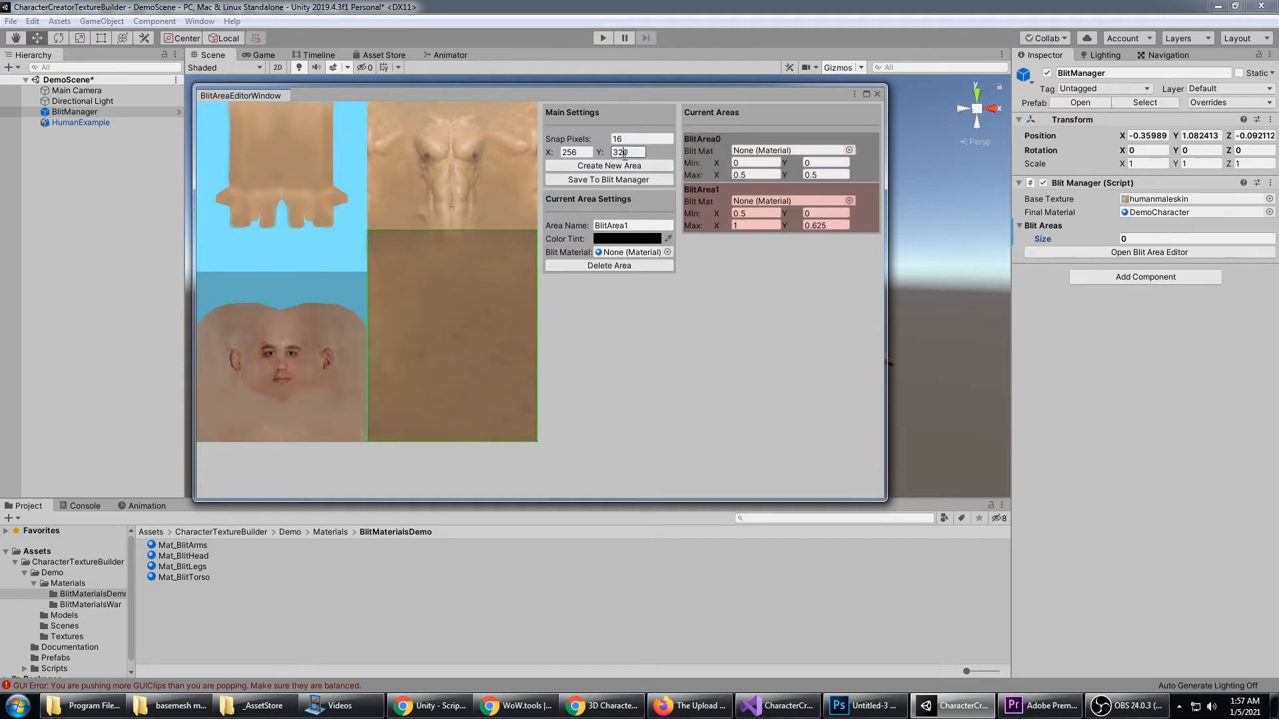
type("64")
left_click(609, 165)
left_click_drag(310, 102, 318, 253)
Create a 256 × 192 blit area and place it over the torso.
left_click(634, 151)
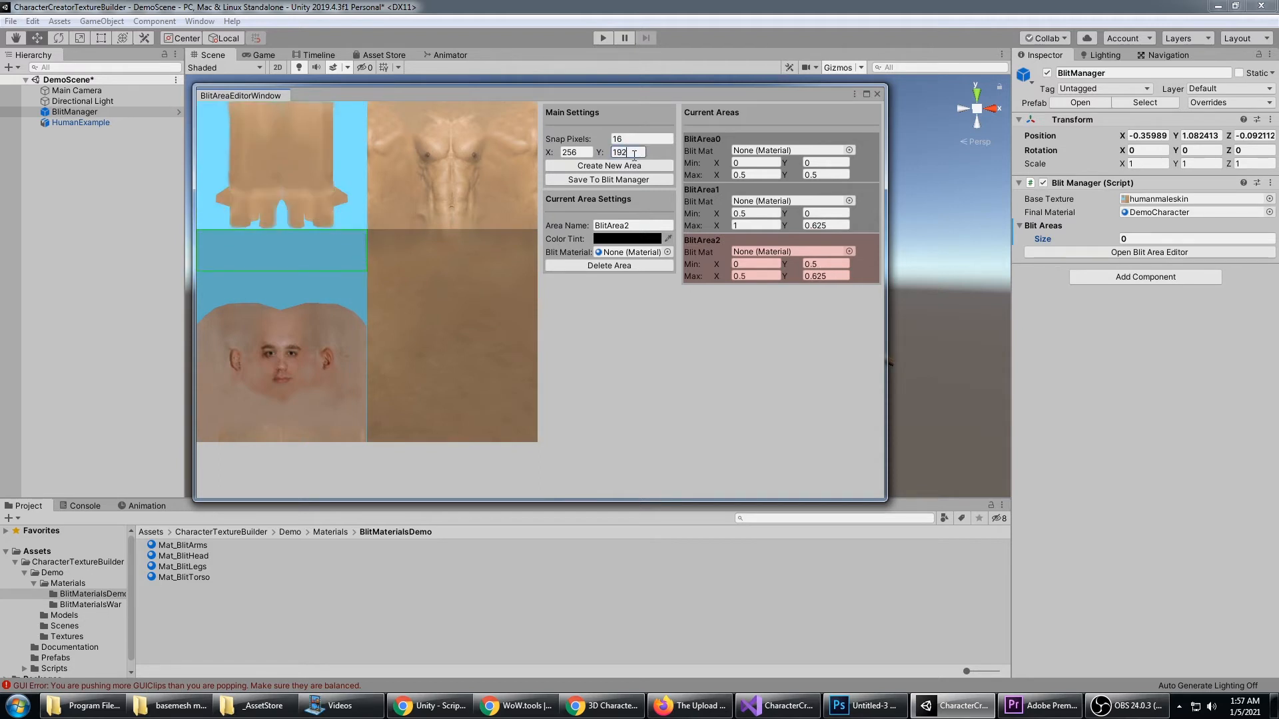
type("192")
left_click(633, 168)
left_click_drag(251, 148, 433, 148)
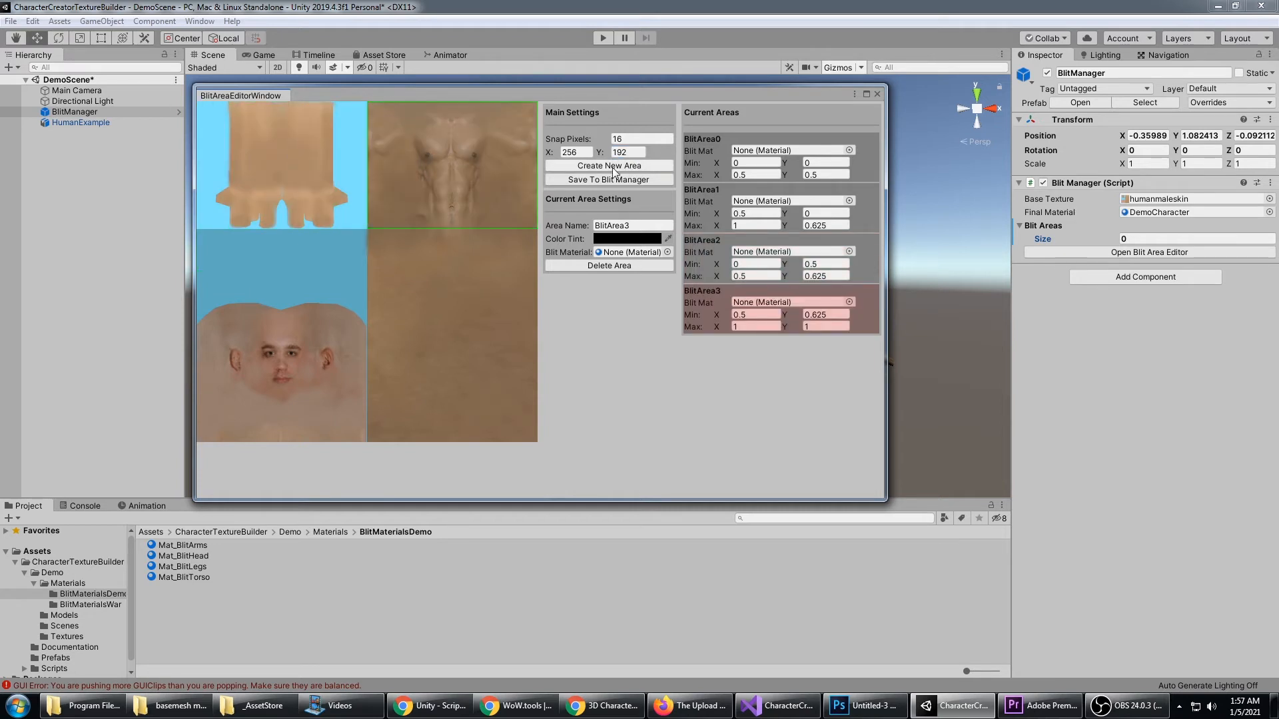
Create a 256 × 64 blit area and place it over the hands.
left_click(640, 151)
type("64")
left_click(629, 166)
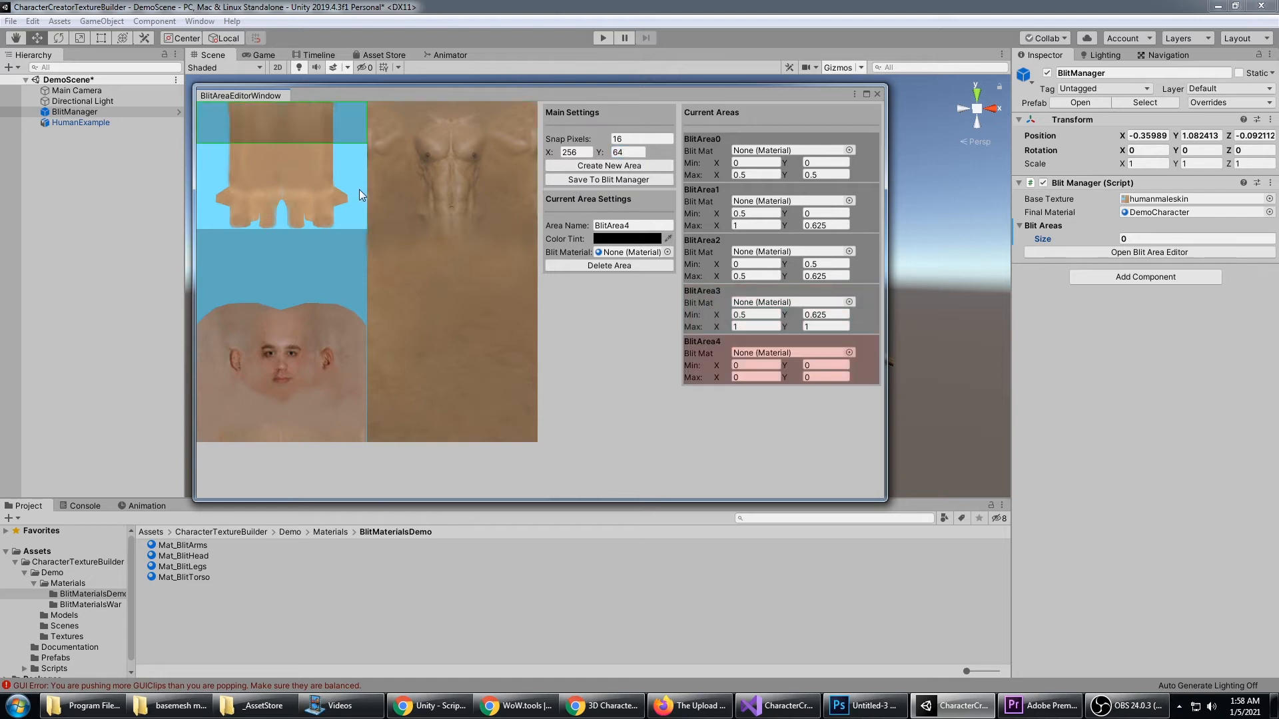
left_click_drag(300, 130, 304, 223)
Create a 256 × 132 blit area over the upper arms.
left_click(635, 152)
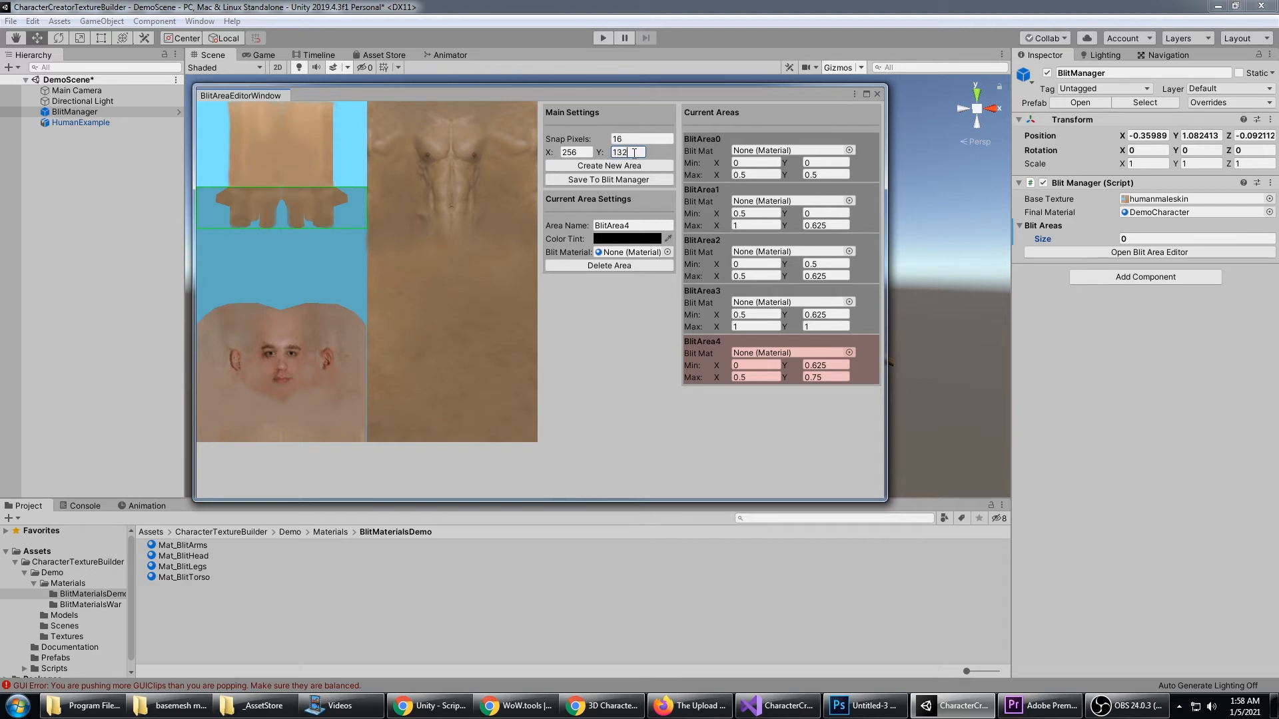
left_click(634, 166)
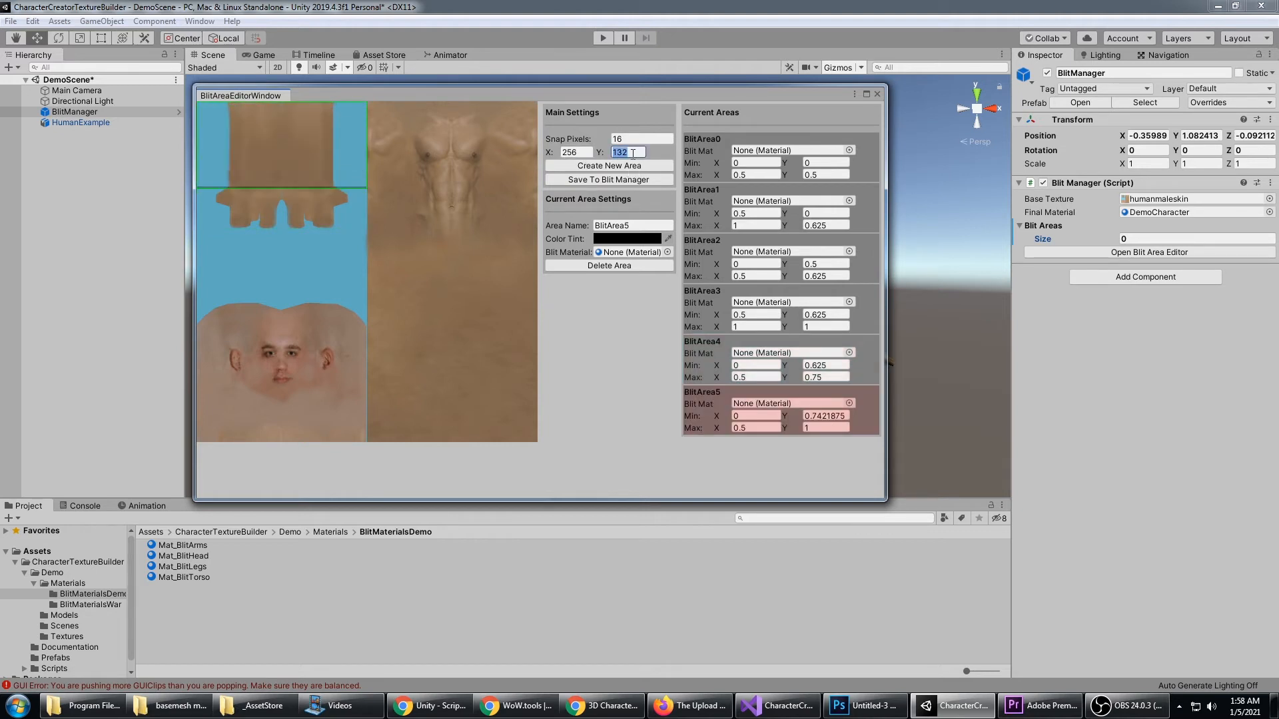
Delete the current upper-arm blit area and create a 256 × 128 area in its place.
key("BackSpace")
key("BackSpace")
type("28")
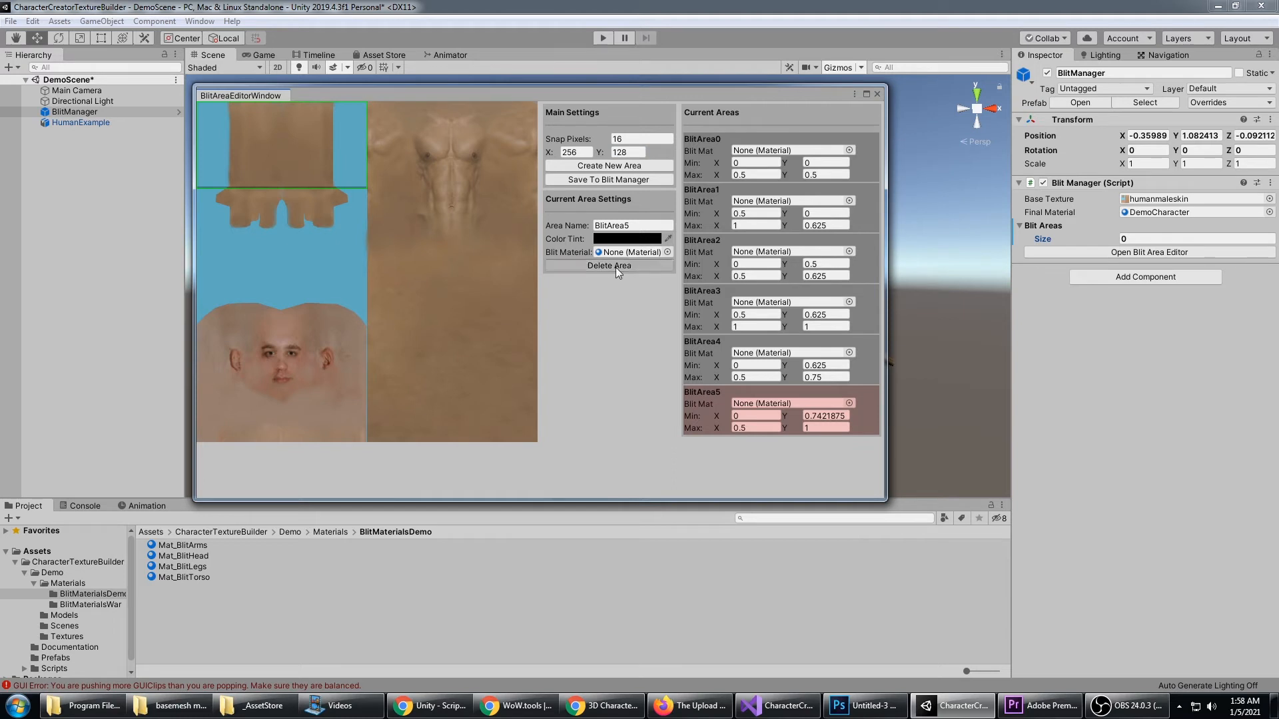
left_click(615, 266)
left_click(635, 167)
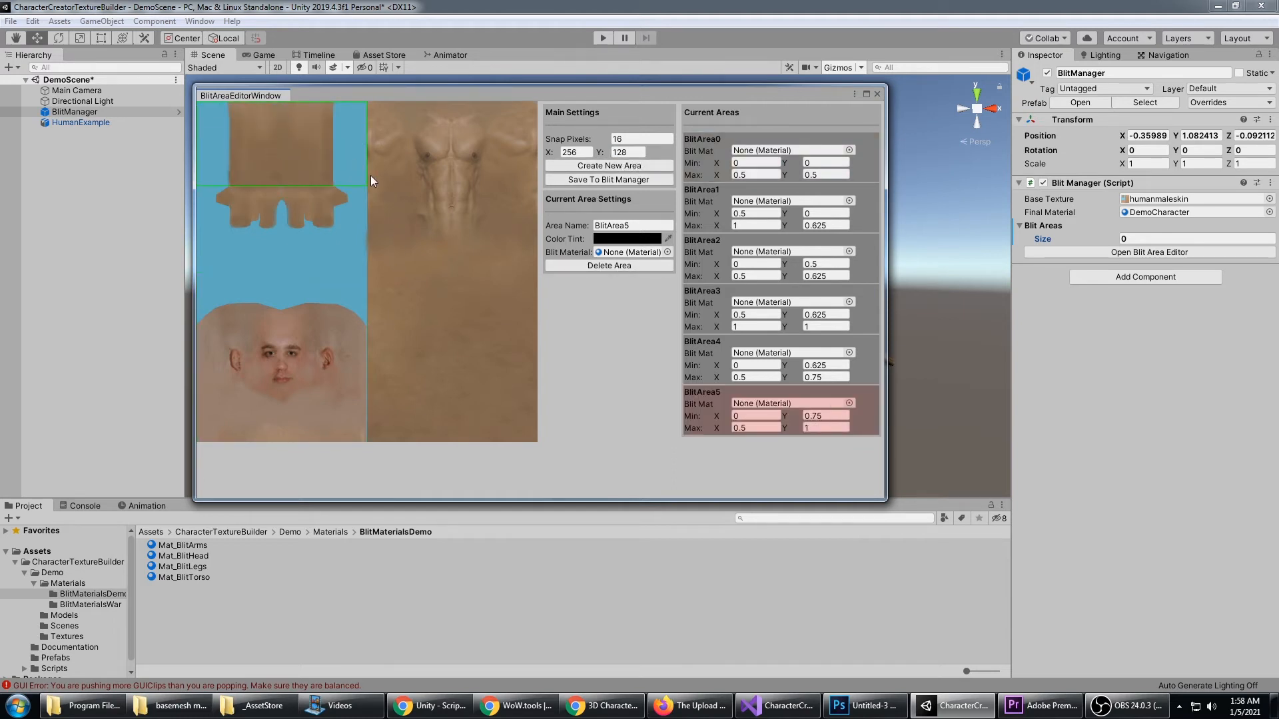
Check the coverage of each blit area on the skin texture by selecting the head, leg, arm, hand and torso areas in turn.
left_click(286, 240)
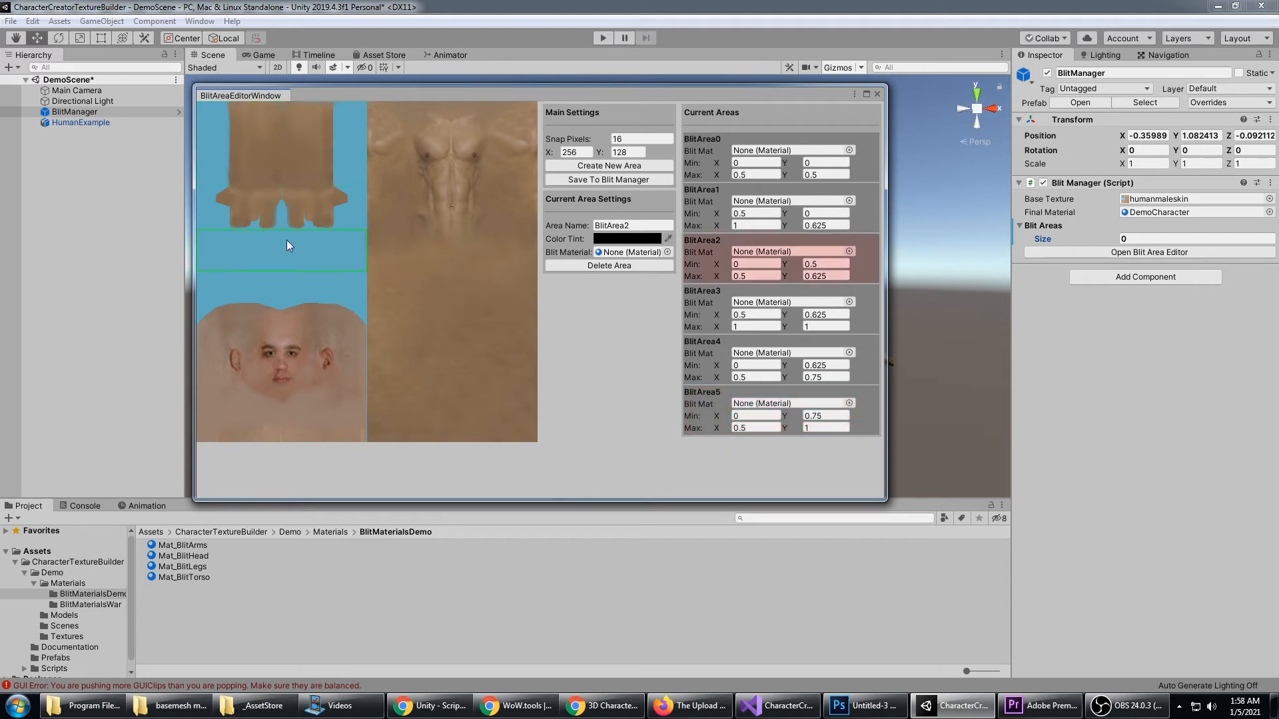
left_click(334, 368)
left_click(461, 235)
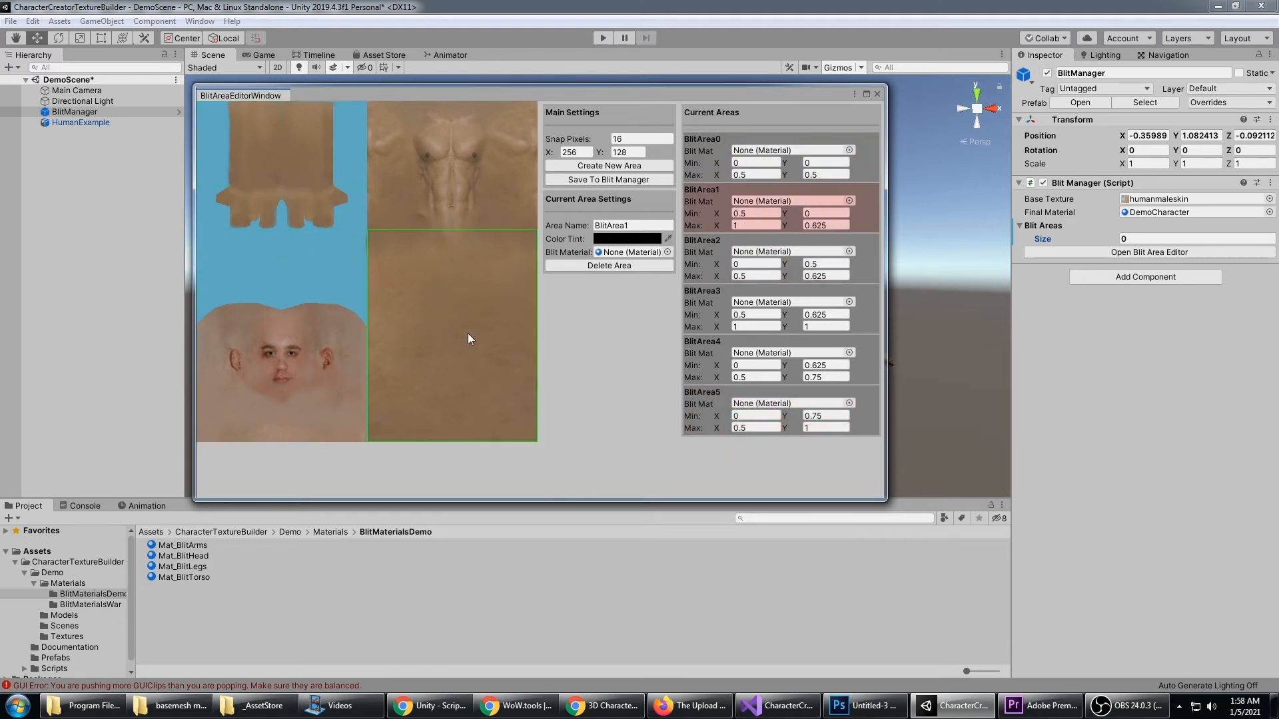
left_click(436, 150)
left_click(320, 166)
left_click(303, 223)
left_click(326, 150)
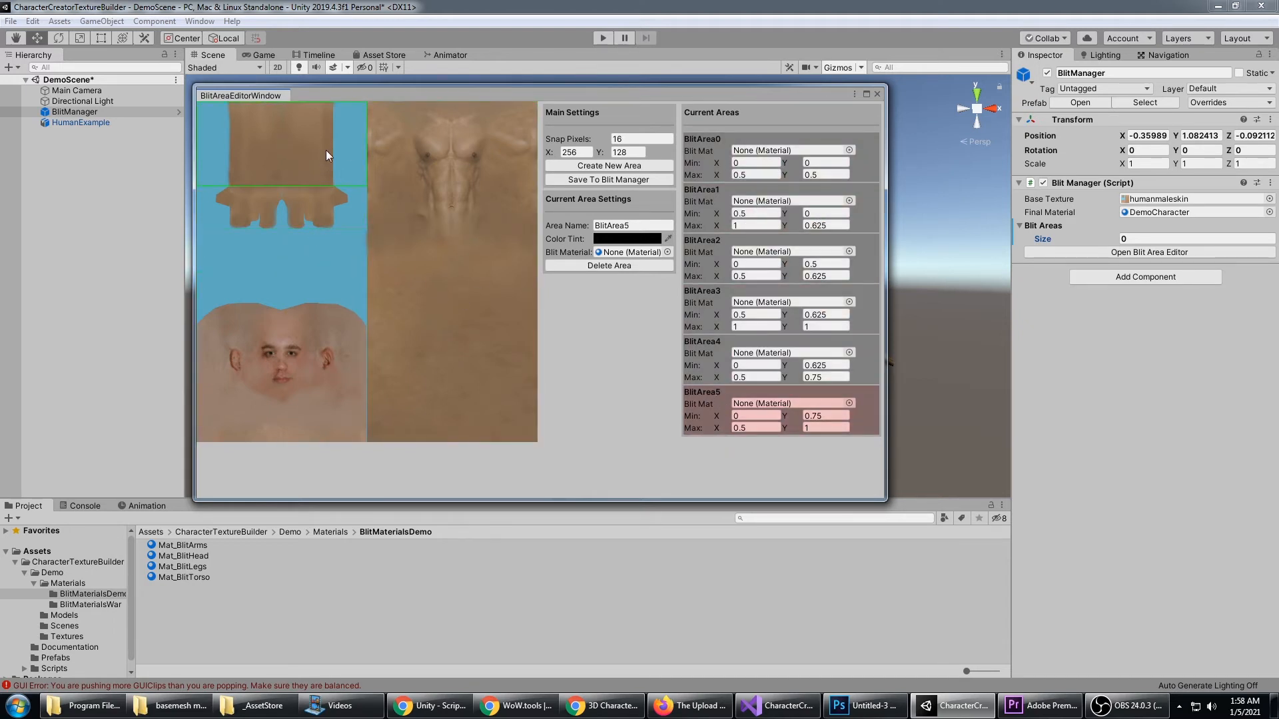
left_click(327, 200)
left_click(325, 250)
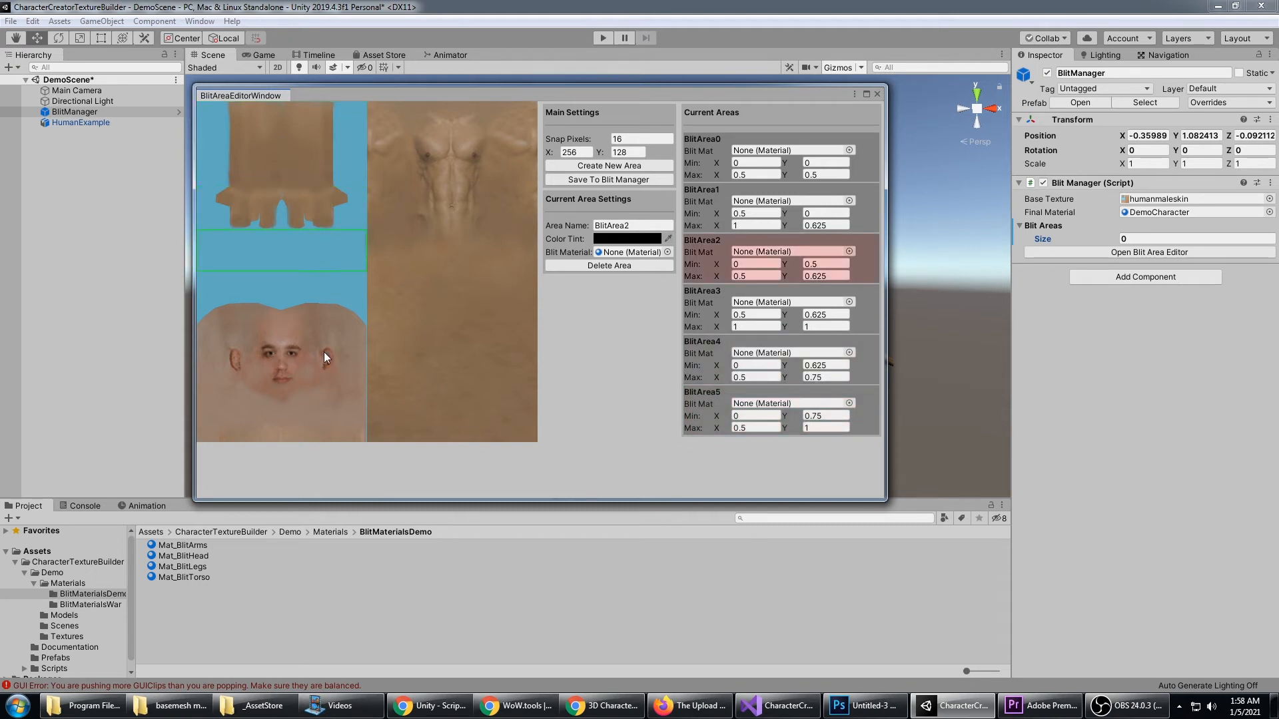
left_click(306, 304)
left_click(419, 353)
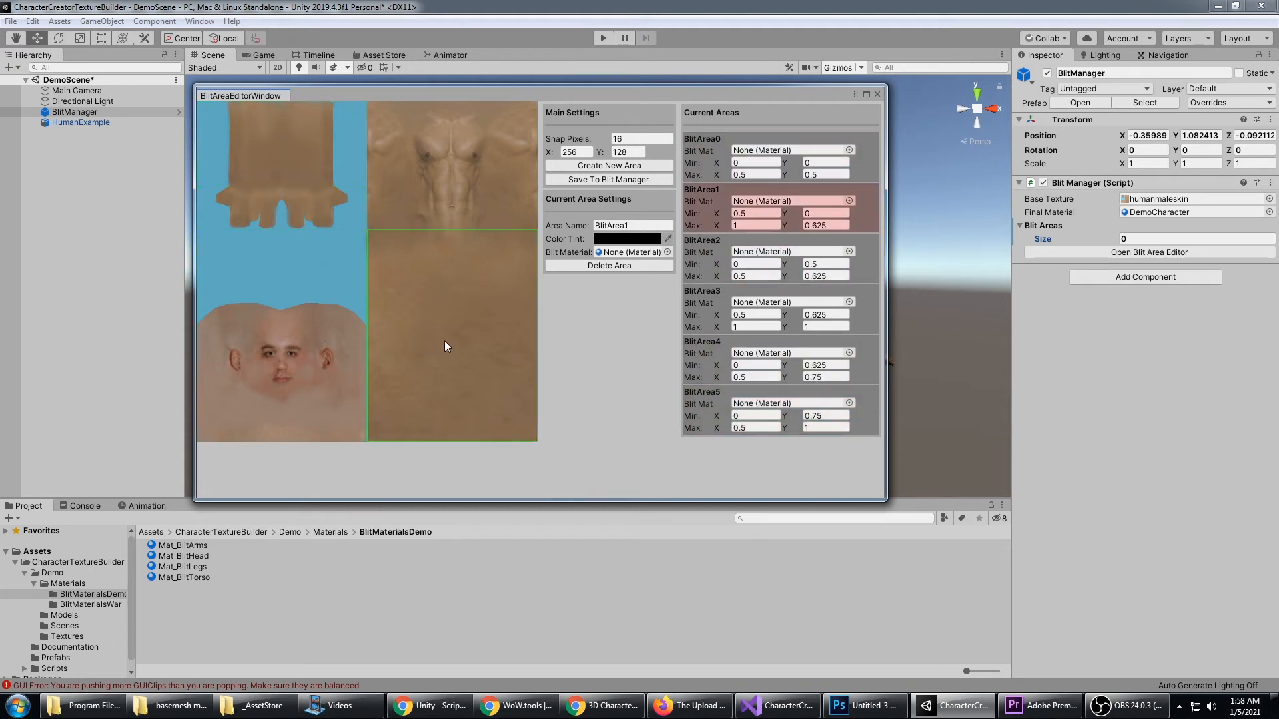
left_click(441, 195)
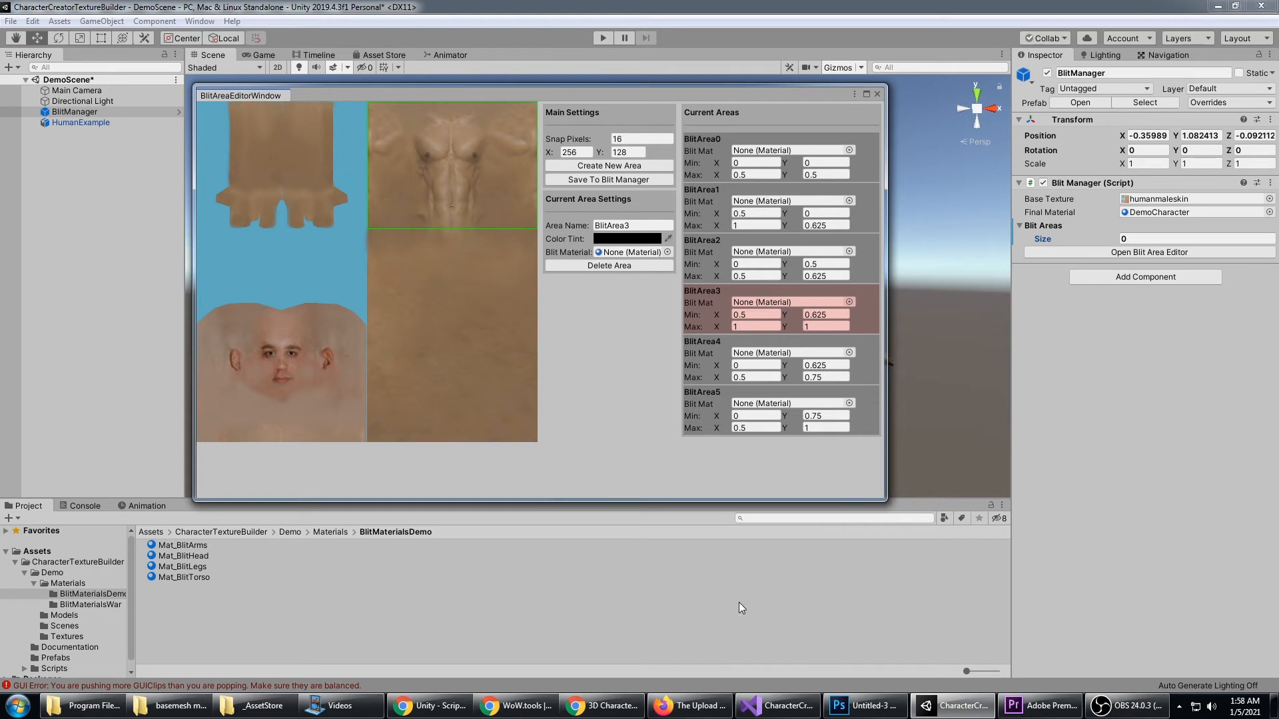
Preview the DemoHair01, DemoFaceTattoo, DemoShirt01 and DemoNecklace01 textures in the Demo Textures folder.
left_click(63, 637)
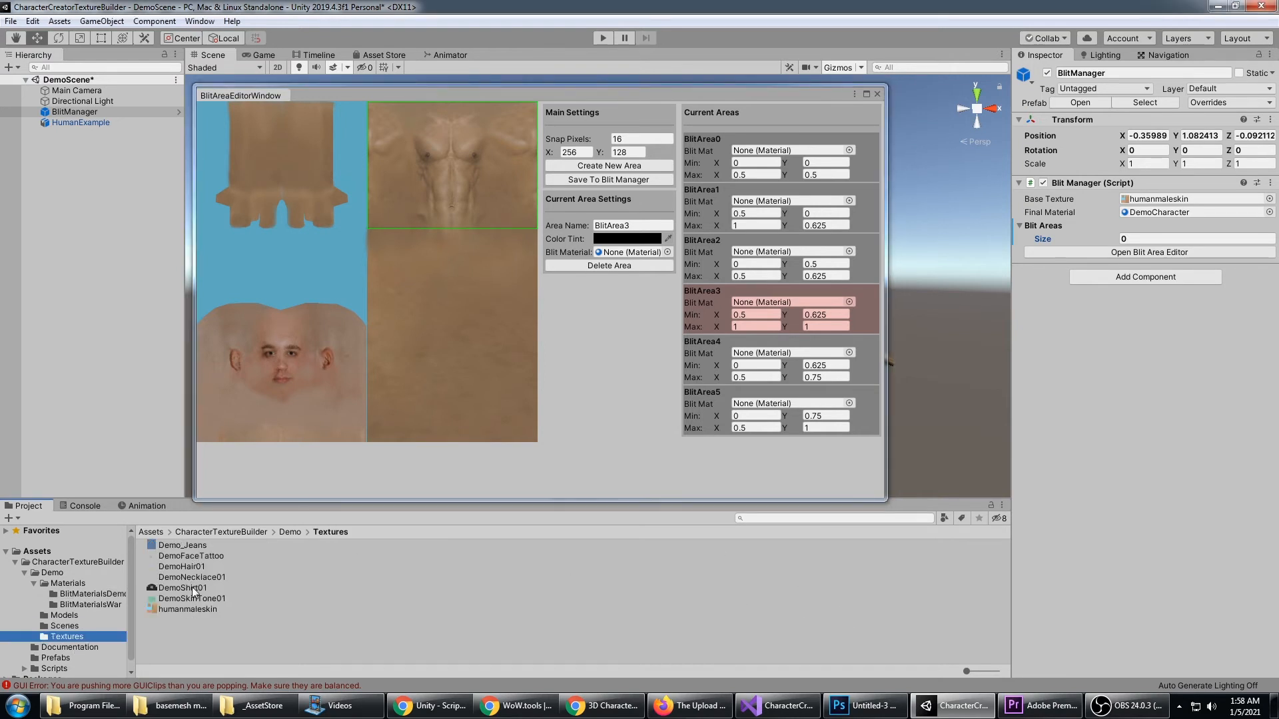
left_click(200, 567)
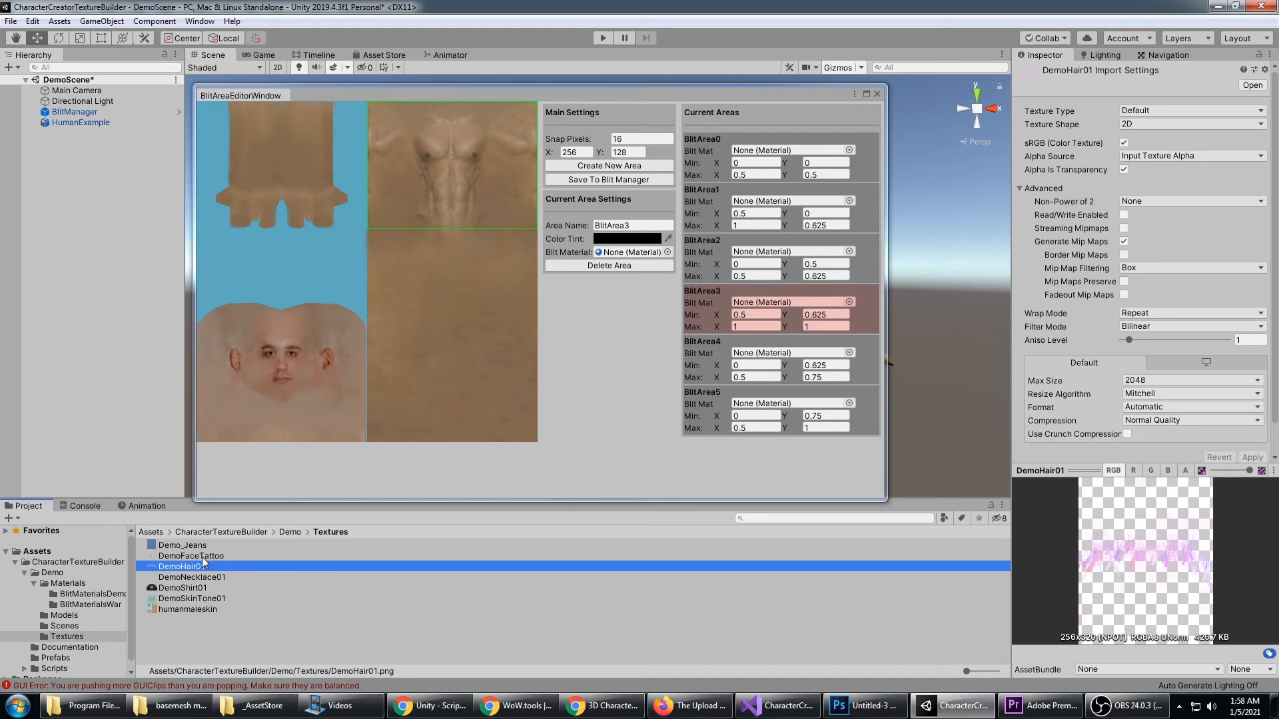
left_click(200, 556)
left_click(212, 588)
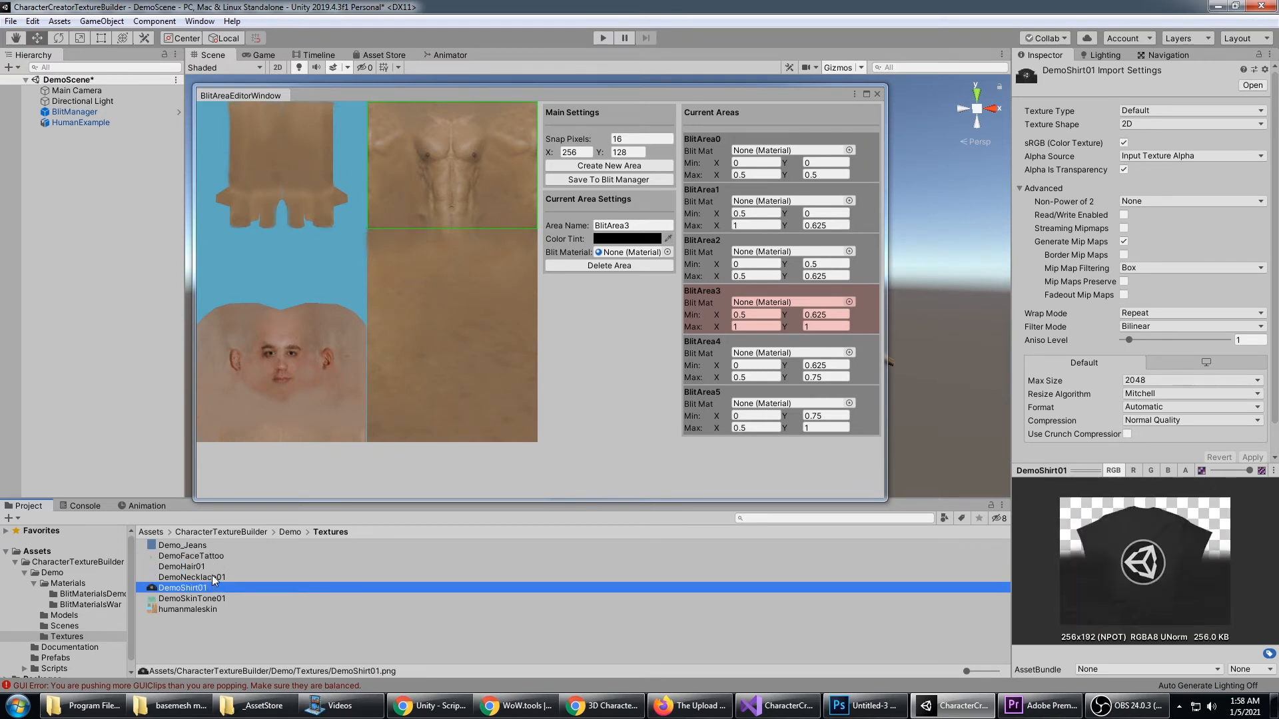
left_click(213, 578)
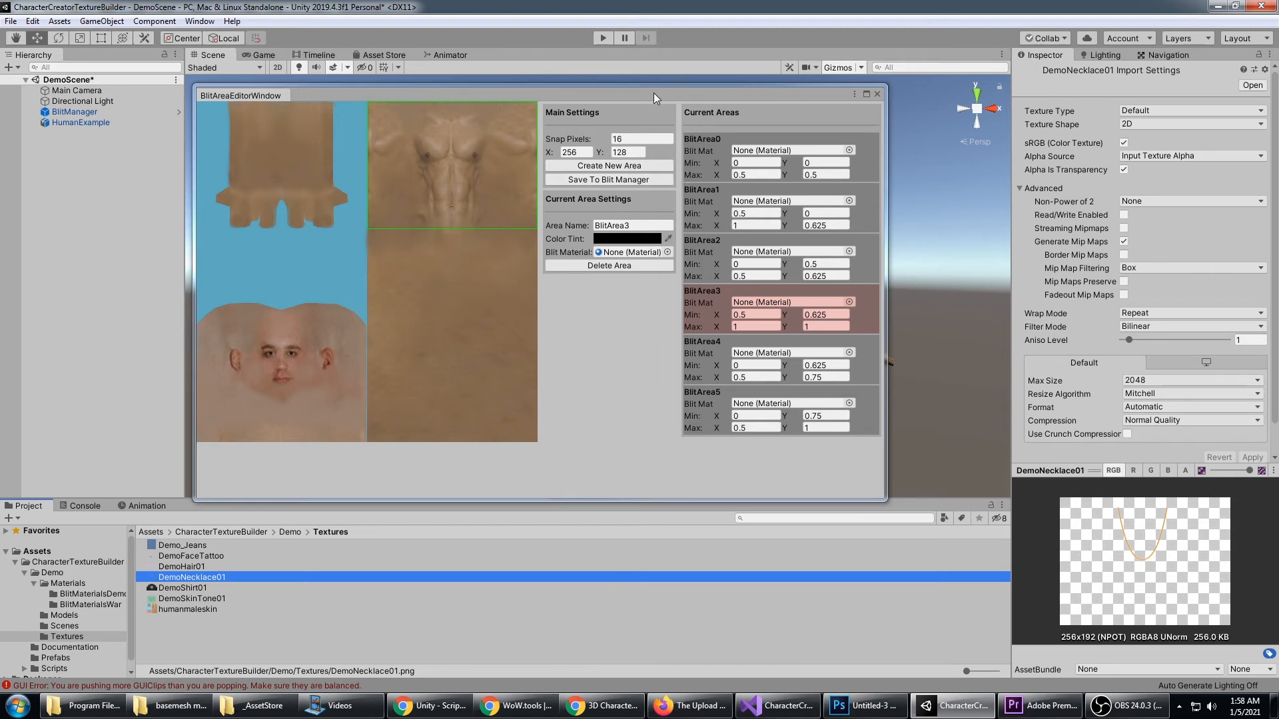
Select the BlitManager object and save the defined blit areas to it.
left_click_drag(654, 93, 666, 94)
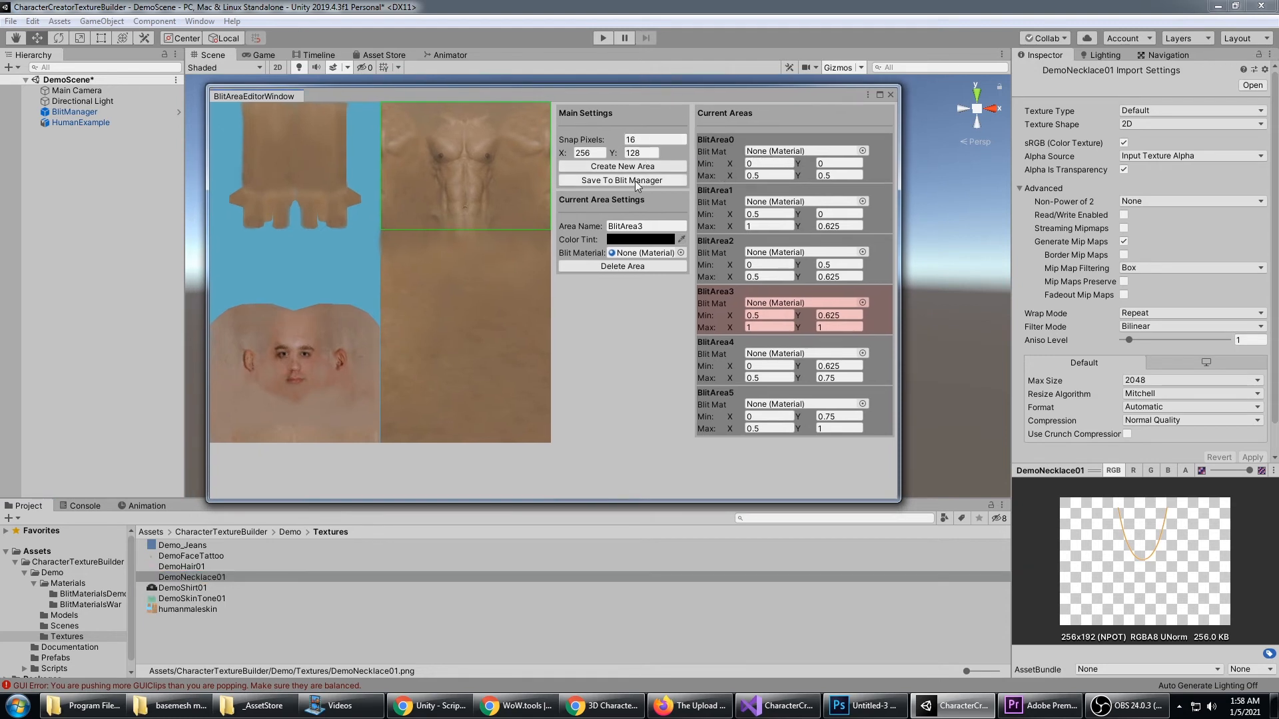
left_click(110, 112)
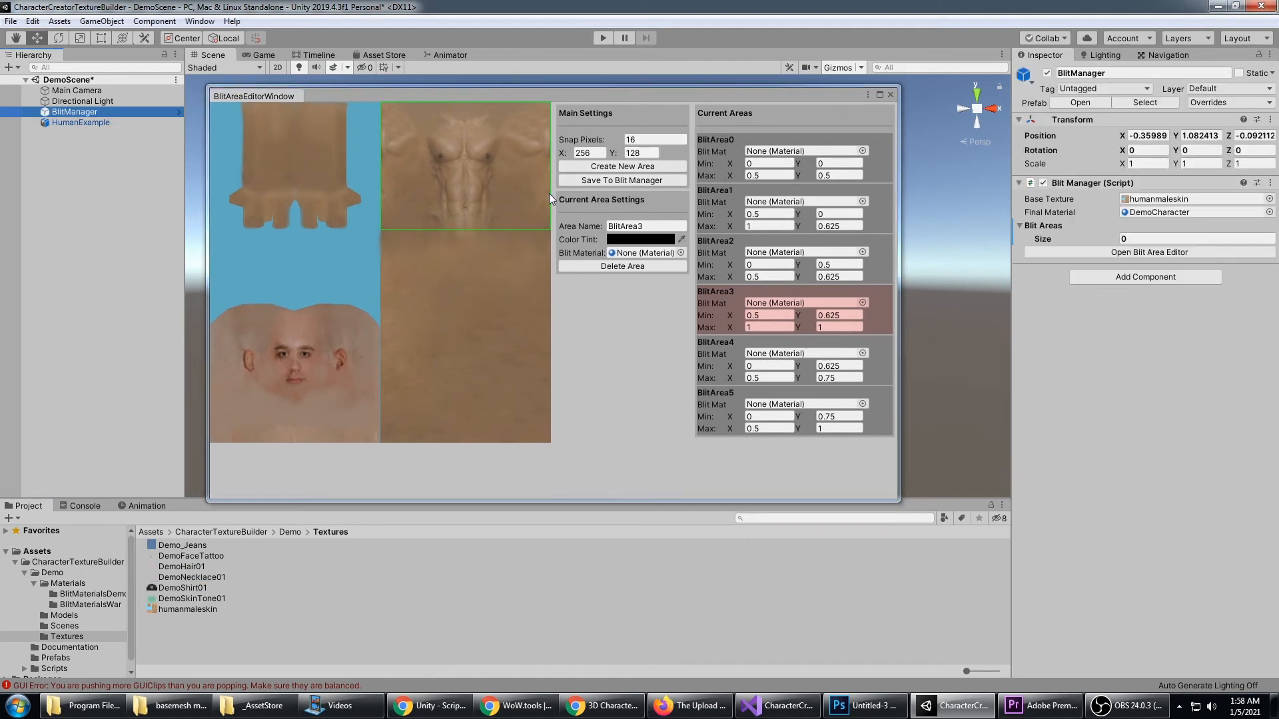
left_click(619, 181)
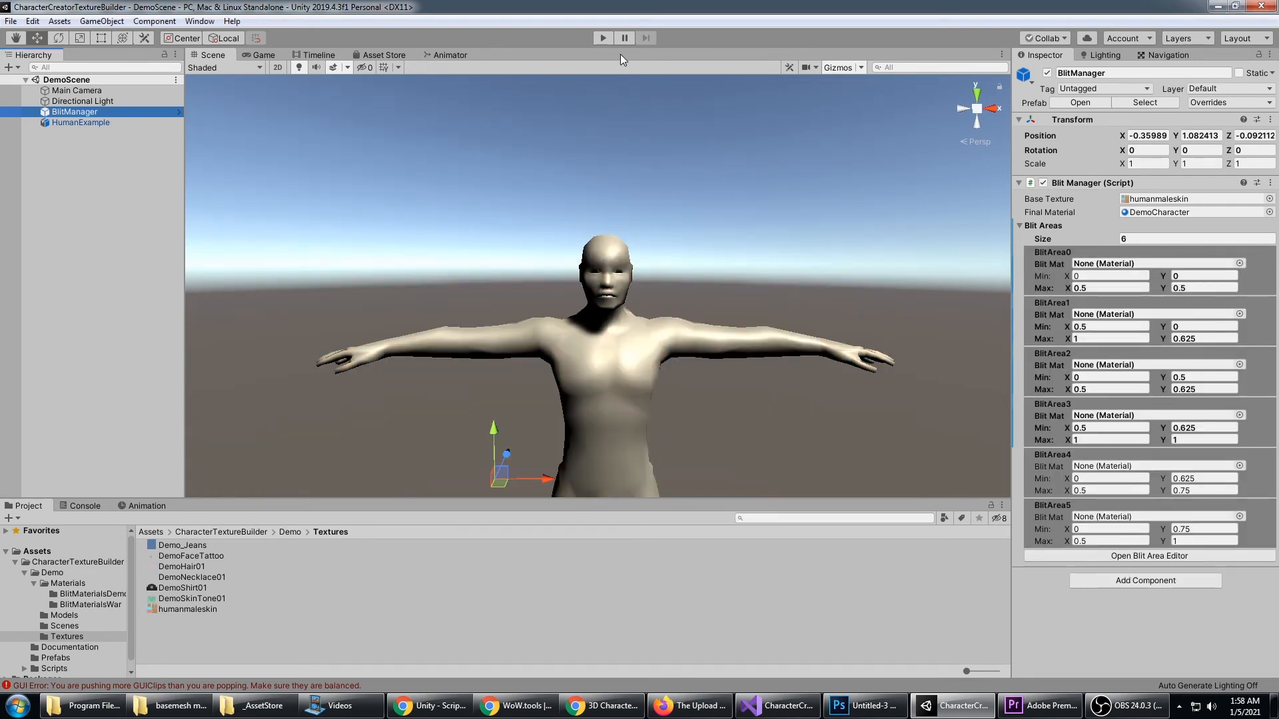
Run the scene, view the character in the Scene view and preview the albedo texture of HumanExample's DemoCharacter material.
left_click(603, 38)
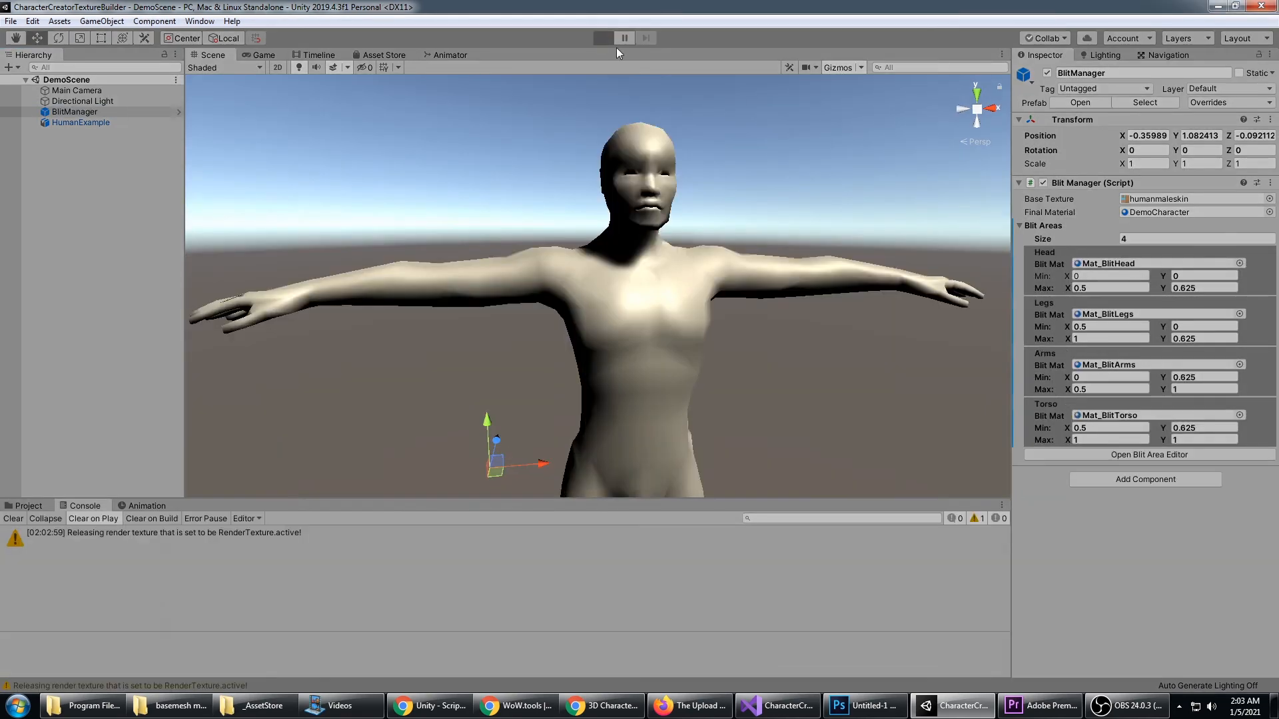
left_click(207, 54)
left_click_drag(611, 260, 648, 277, "alt")
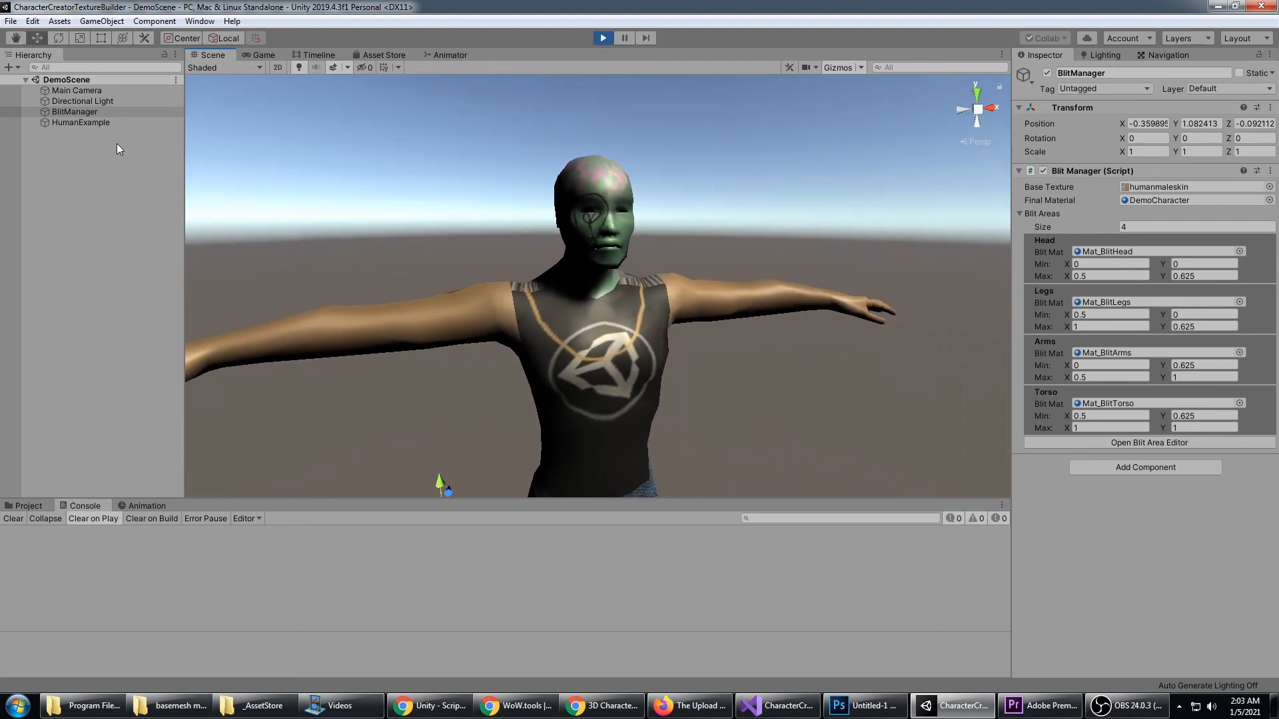
left_click(127, 124)
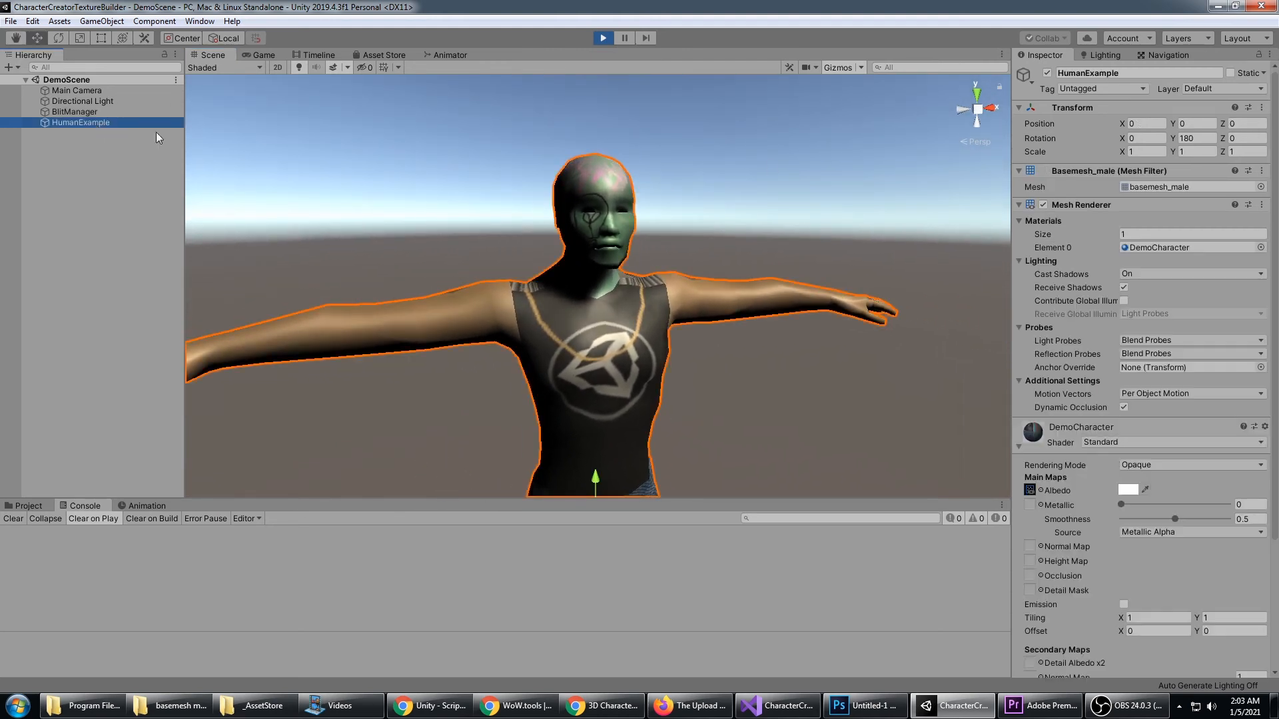
left_click(1030, 490, "ctrl")
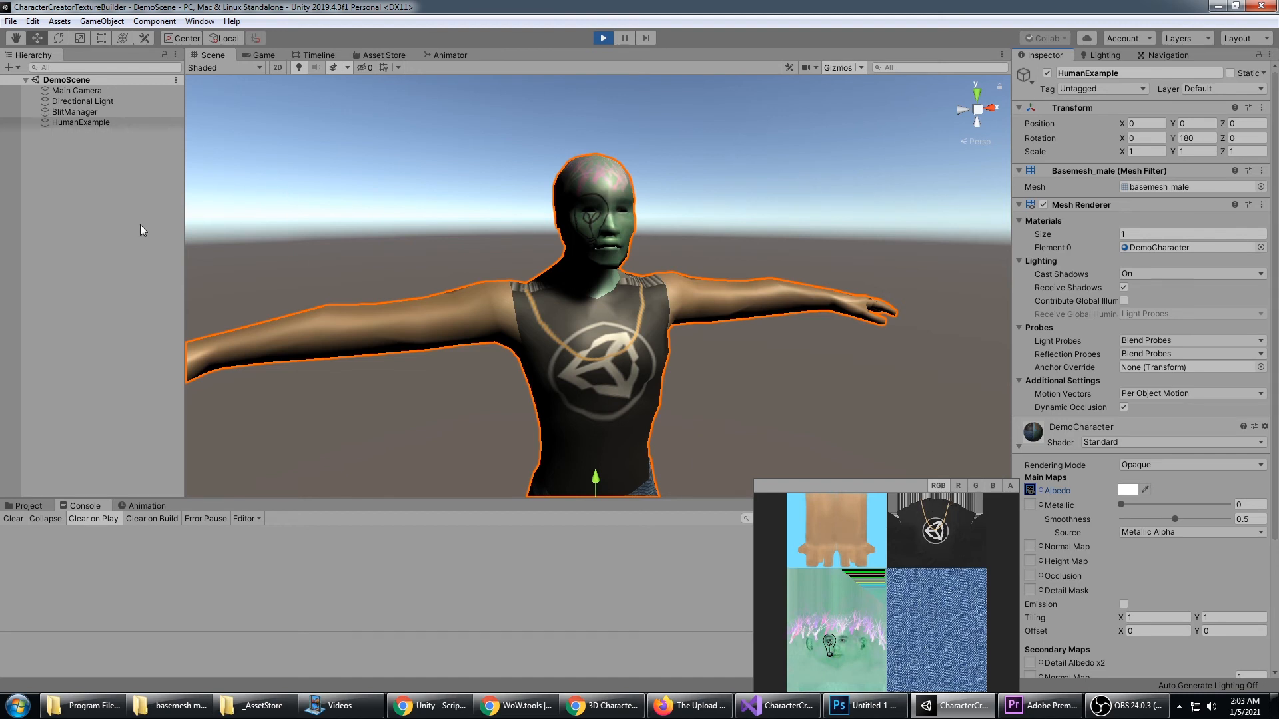
Preview the source textures in the Textures folder one after another, from DemoFaceTattoo and DemoHair01 through to humanmaleskin.
left_click(29, 506)
left_click(190, 557)
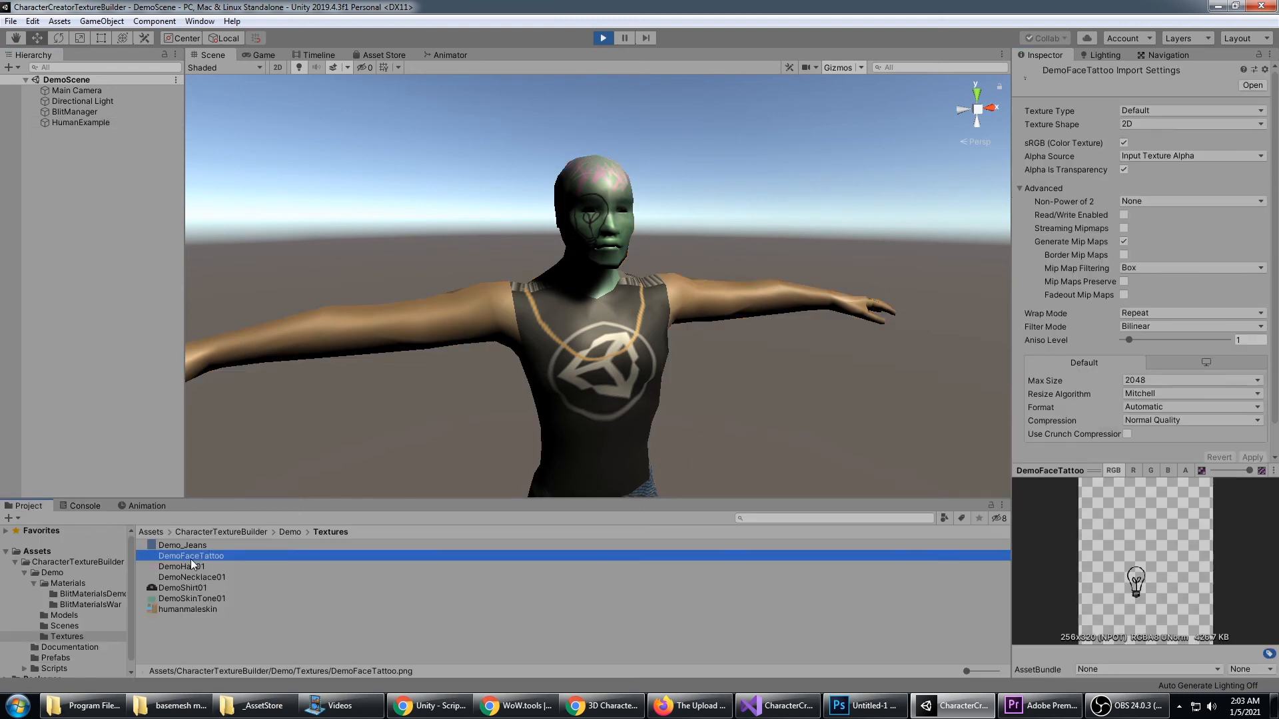
left_click(194, 566)
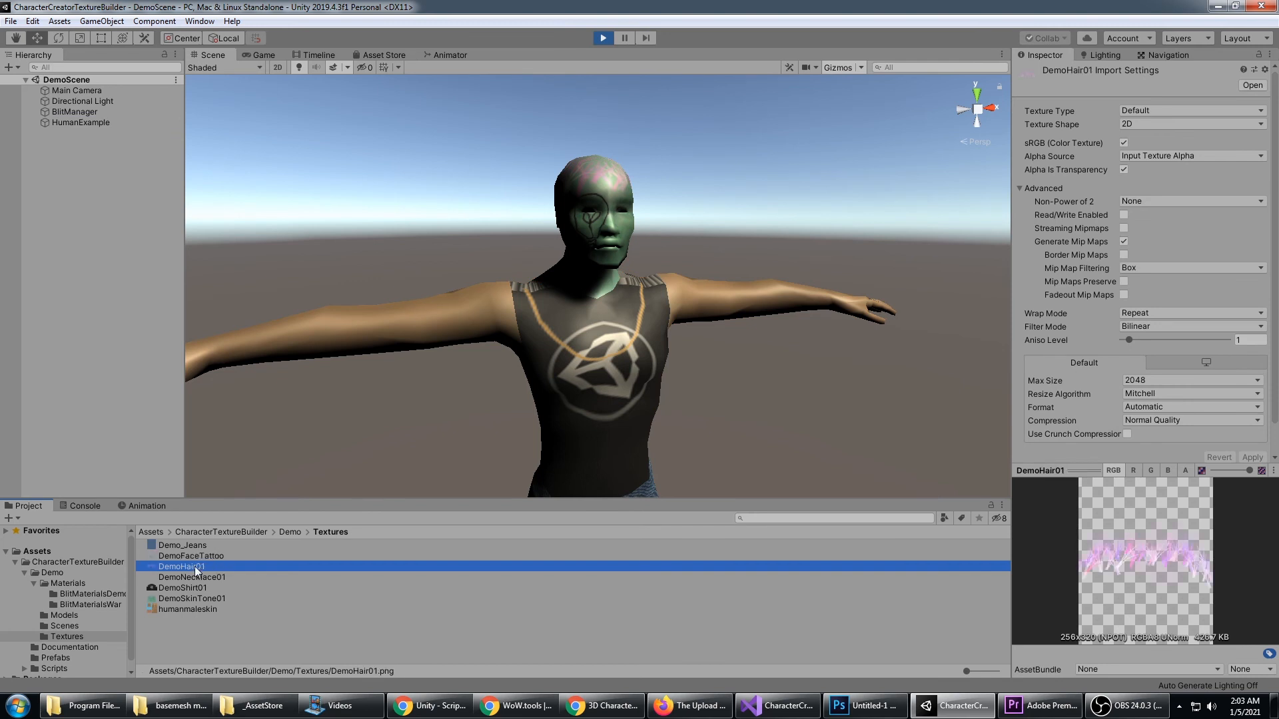
key("Down")
key("Down")
key("Down")
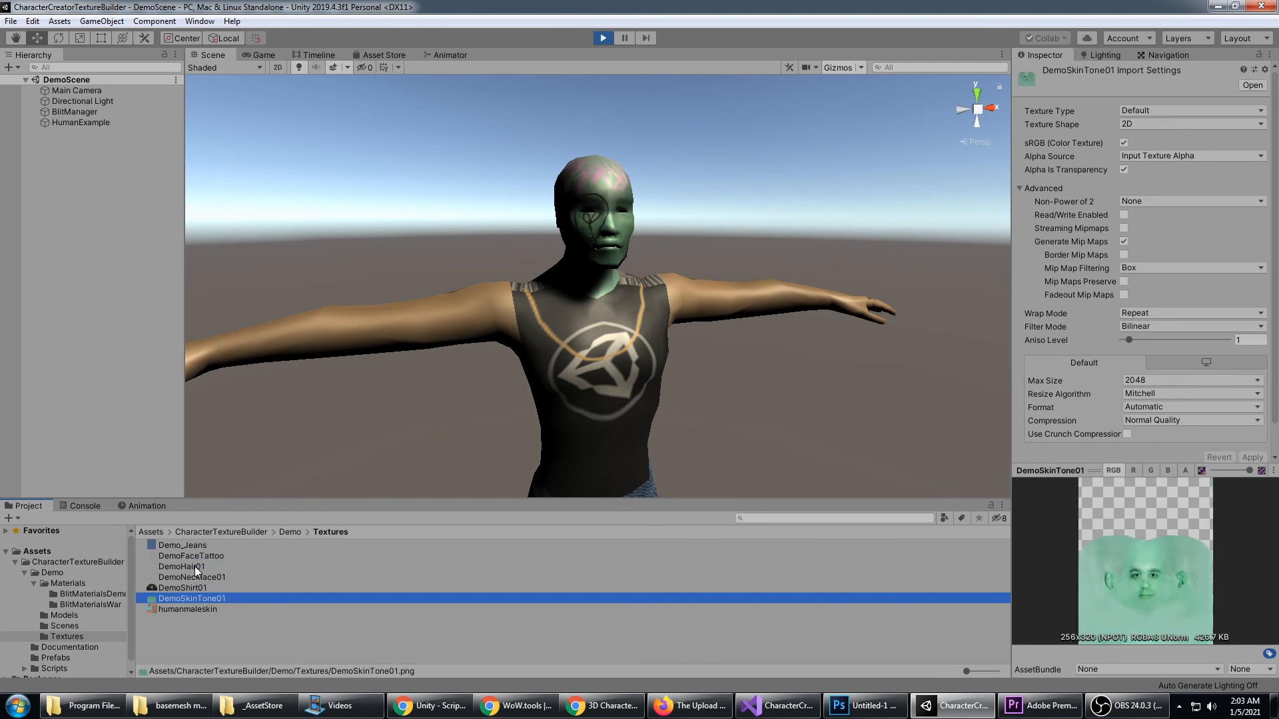
key("Down")
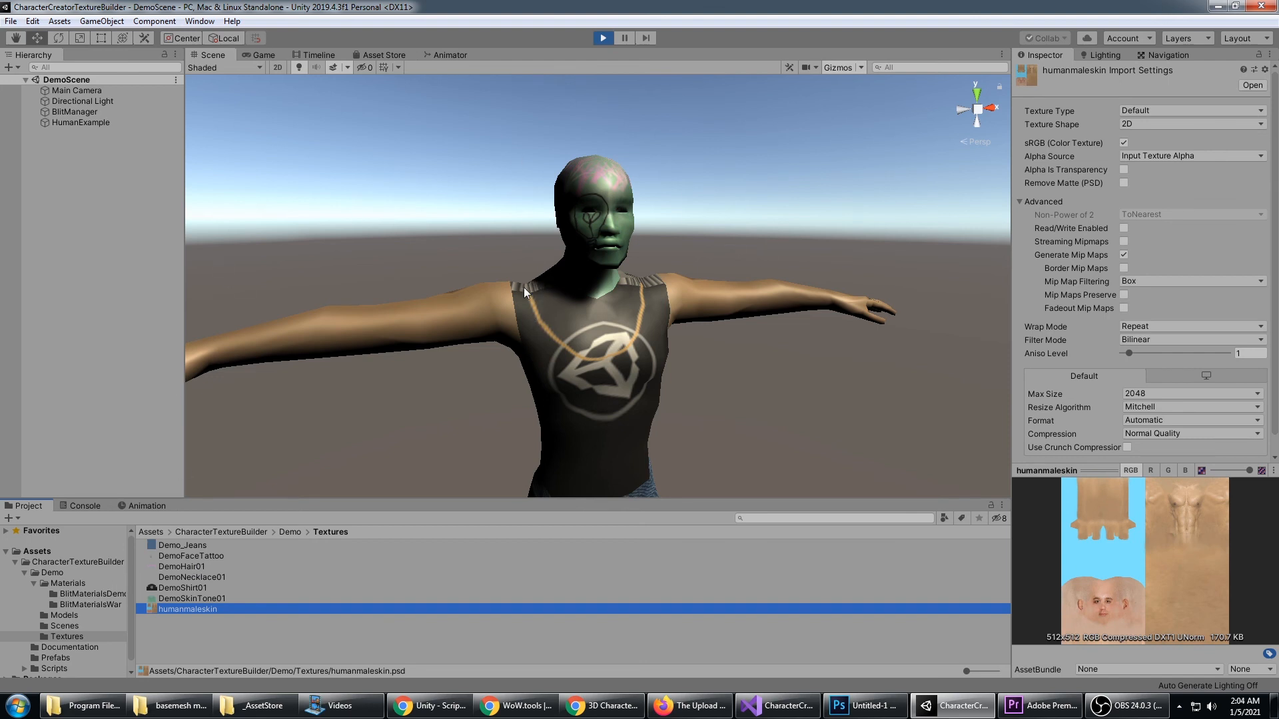
Open the Blit Area Editor for BlitManager and examine the Legs, Torso and Arms areas on the texture.
left_click(138, 123)
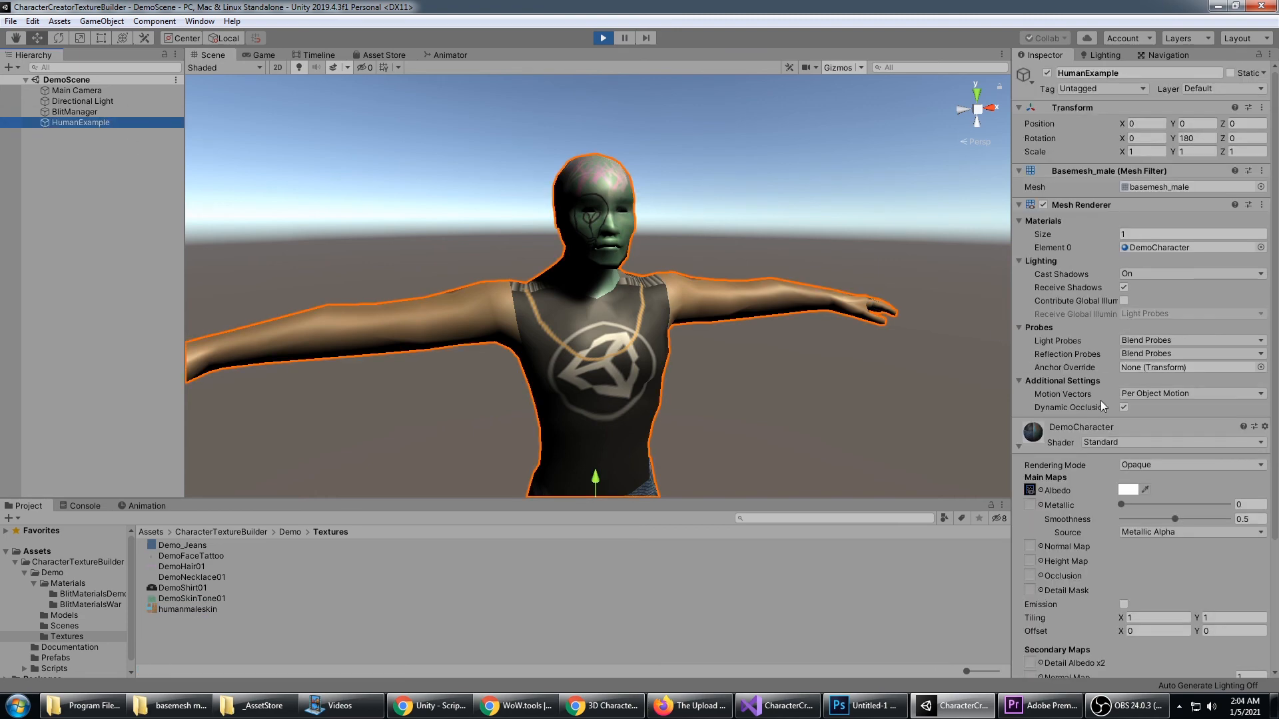
left_click(139, 111)
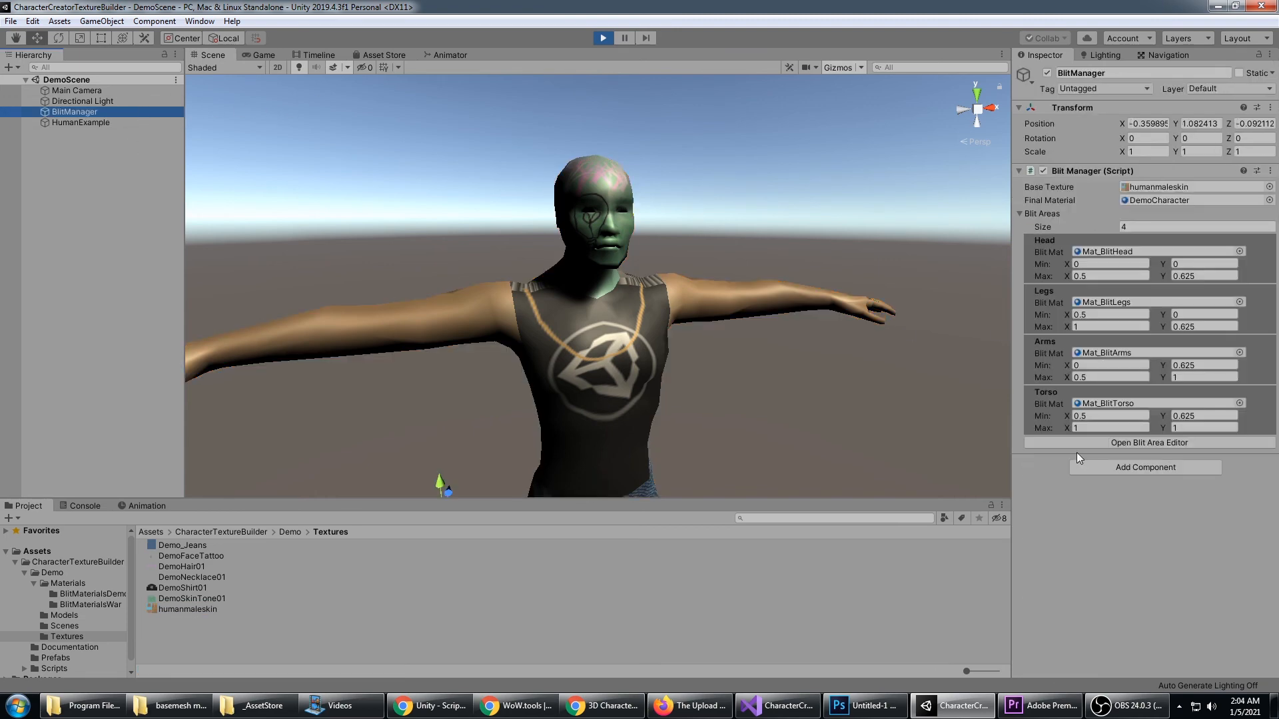
left_click(1083, 441)
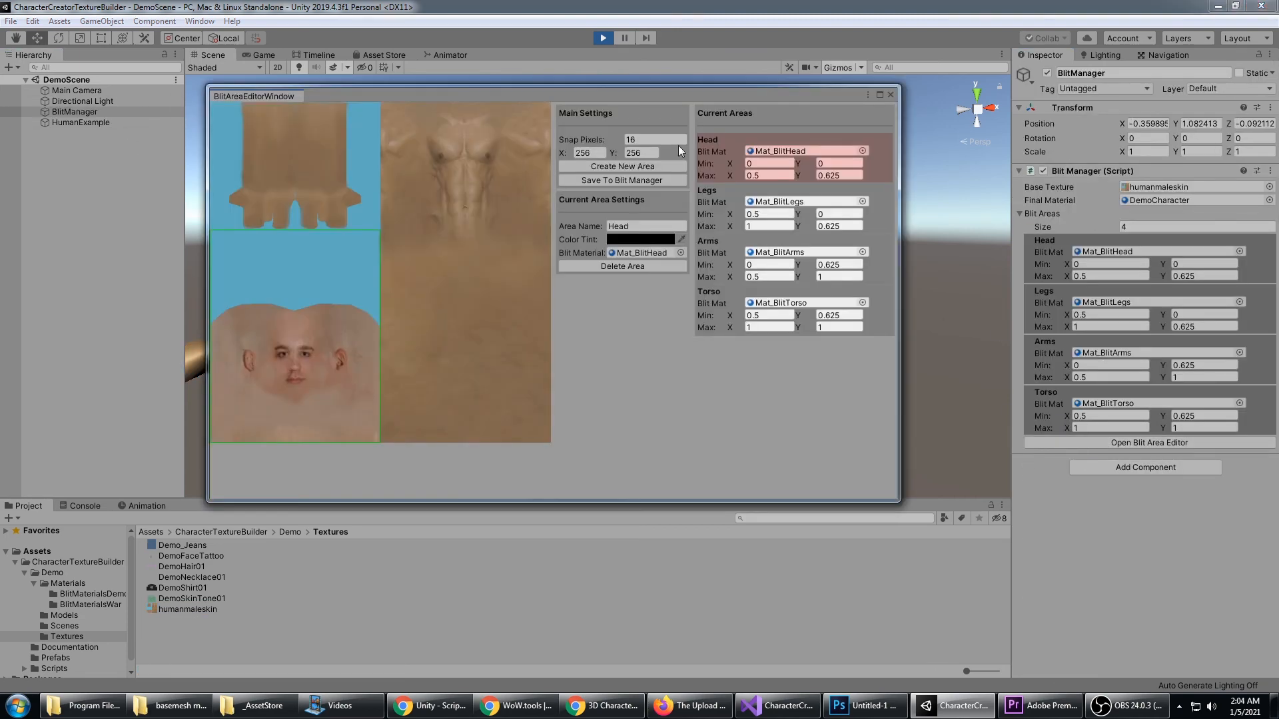
left_click_drag(696, 88, 738, 110)
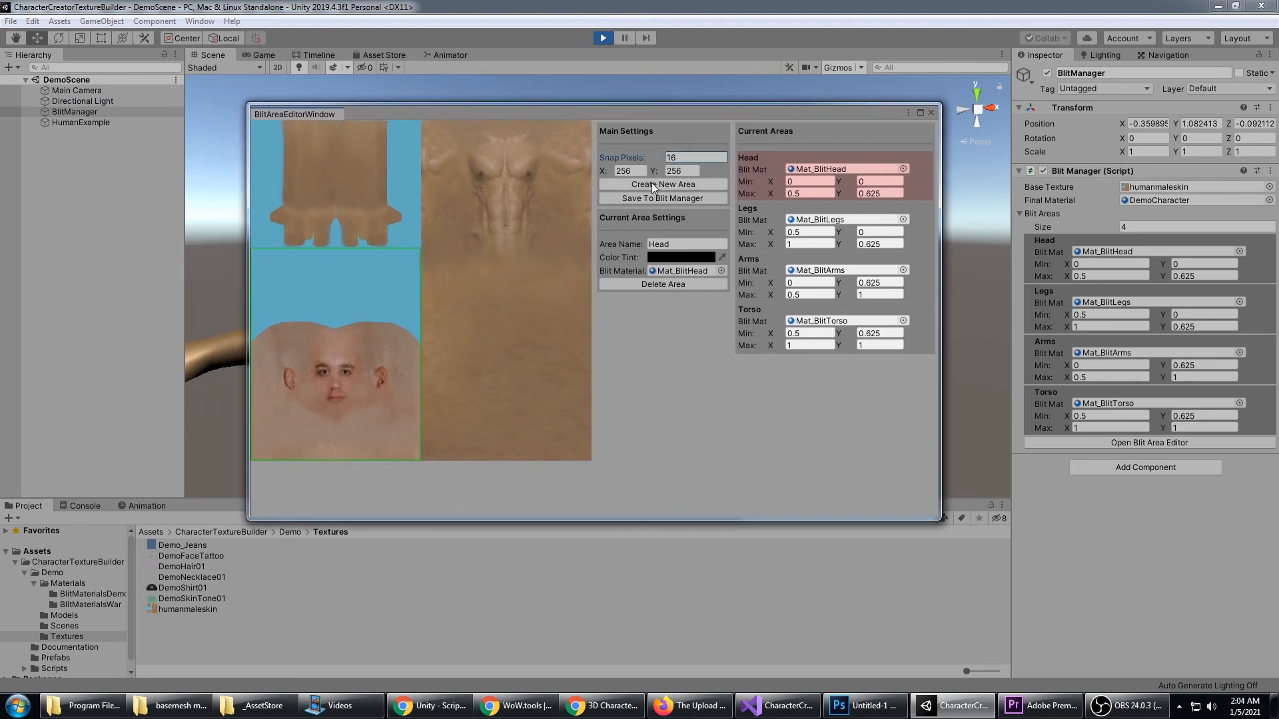
left_click(470, 282)
left_click(453, 233)
left_click(386, 198)
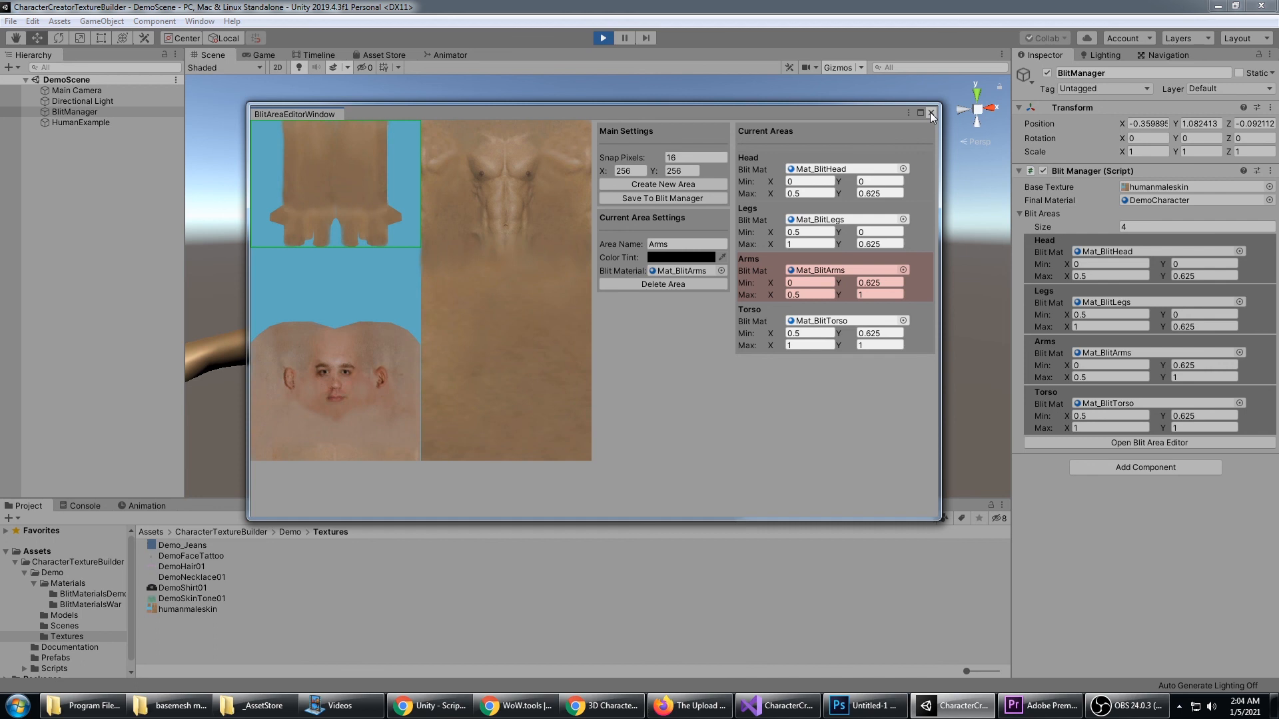
Locate the Head area's blit material in the project and inspect the texture layers of Mat_BlitHead and Mat_BlitLegs.
left_click(820, 169)
left_click(186, 556)
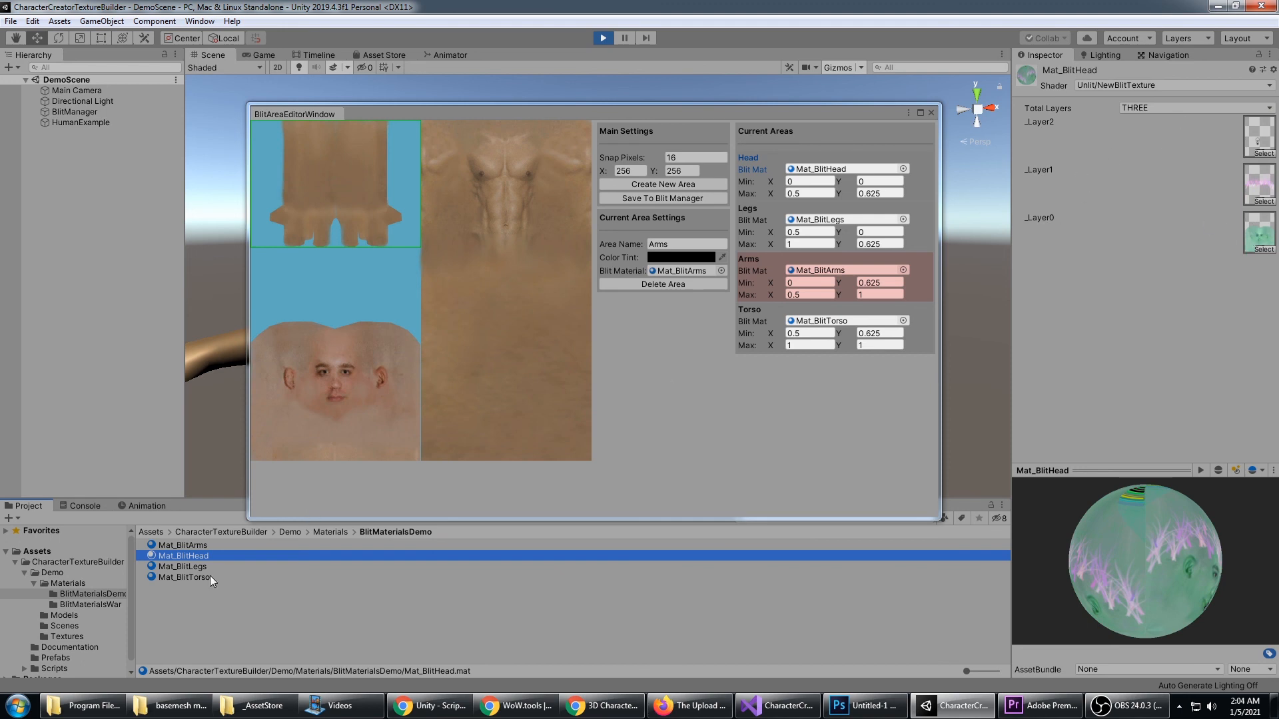
left_click(179, 567)
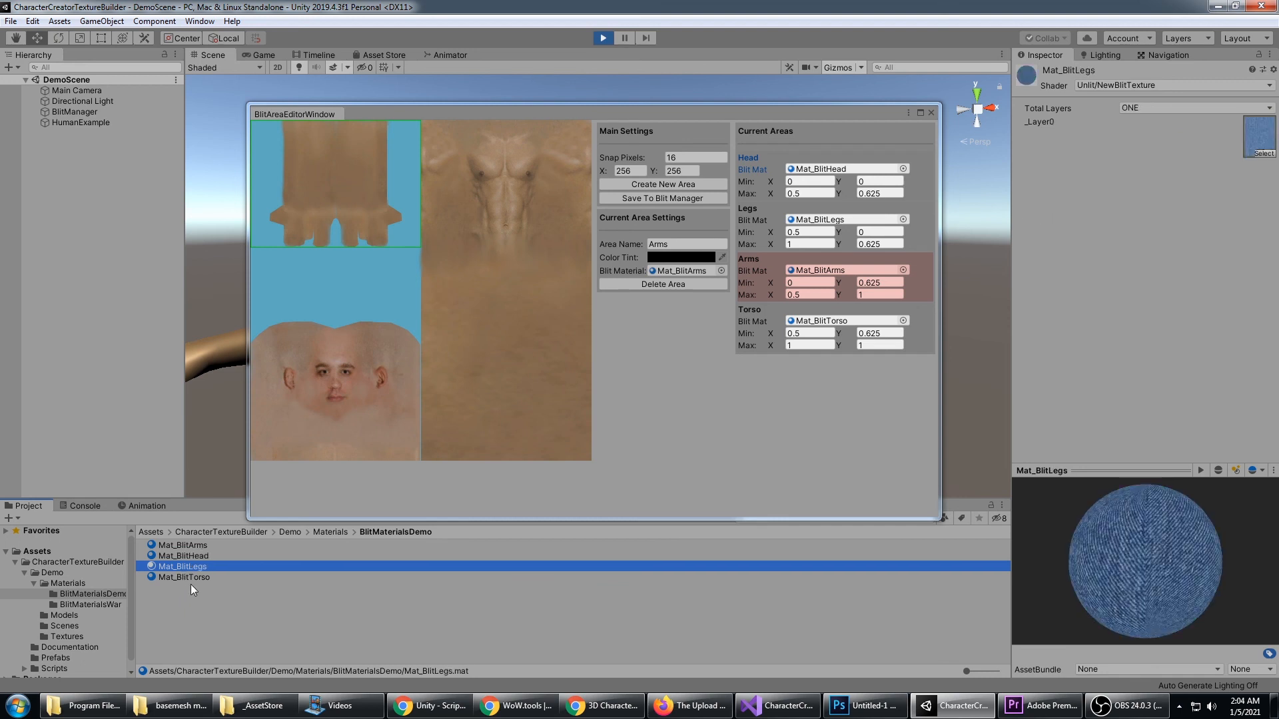